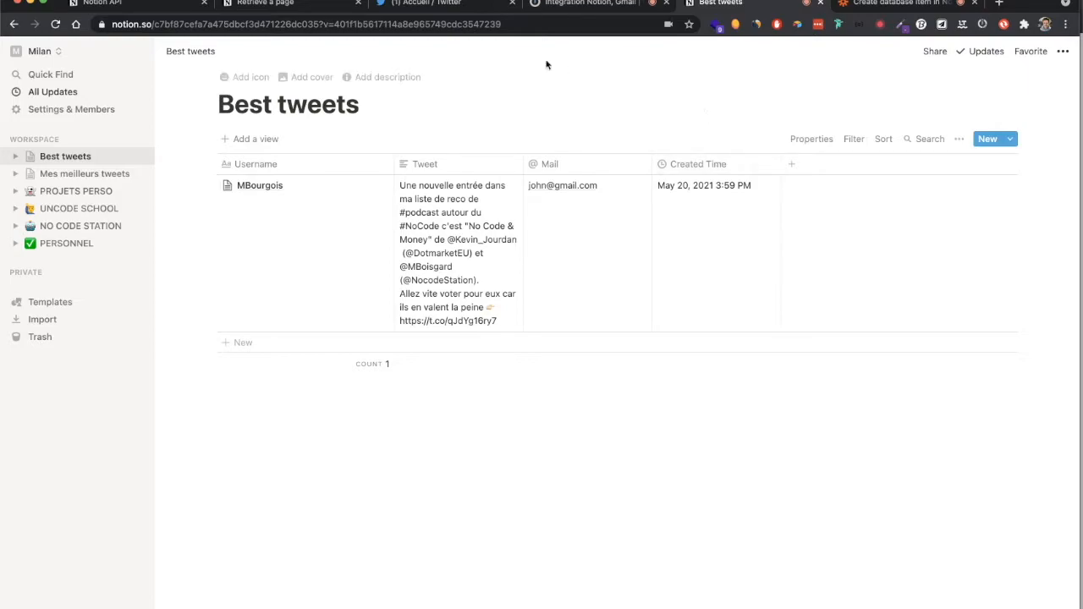
# Retest the Create Database Item action in Zapier and check the new entry in Notion's Best tweets database
pyautogui.click(461, 6)
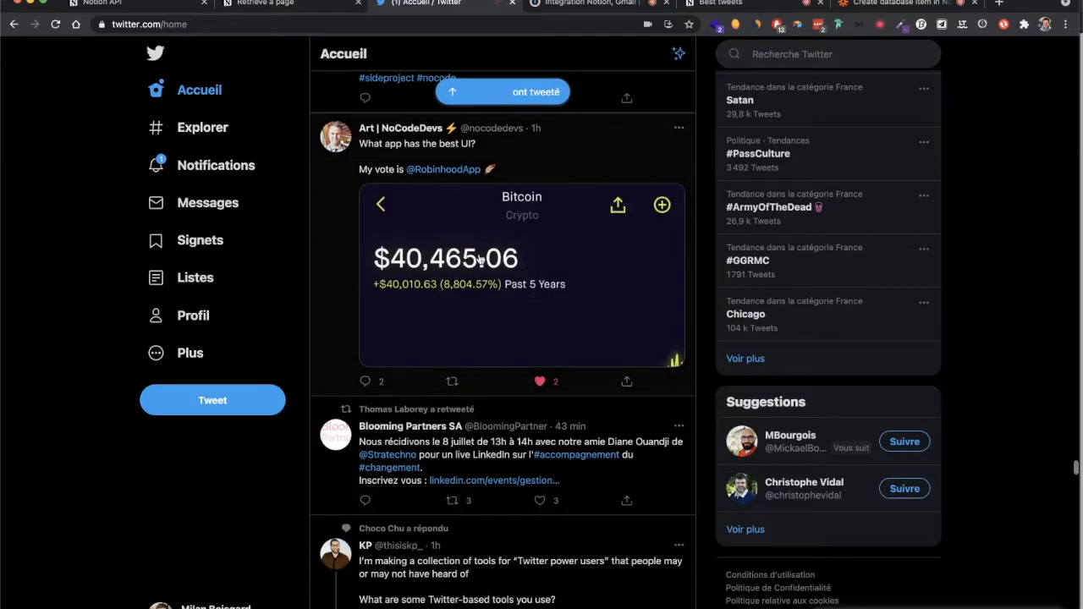
pyautogui.click(916, 4)
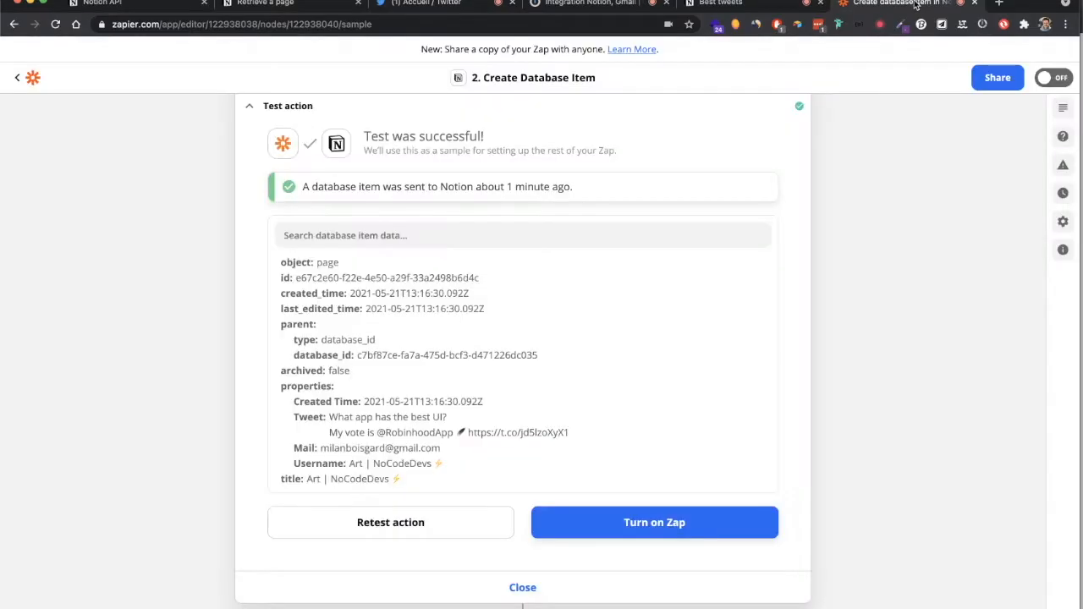
pyautogui.click(390, 522)
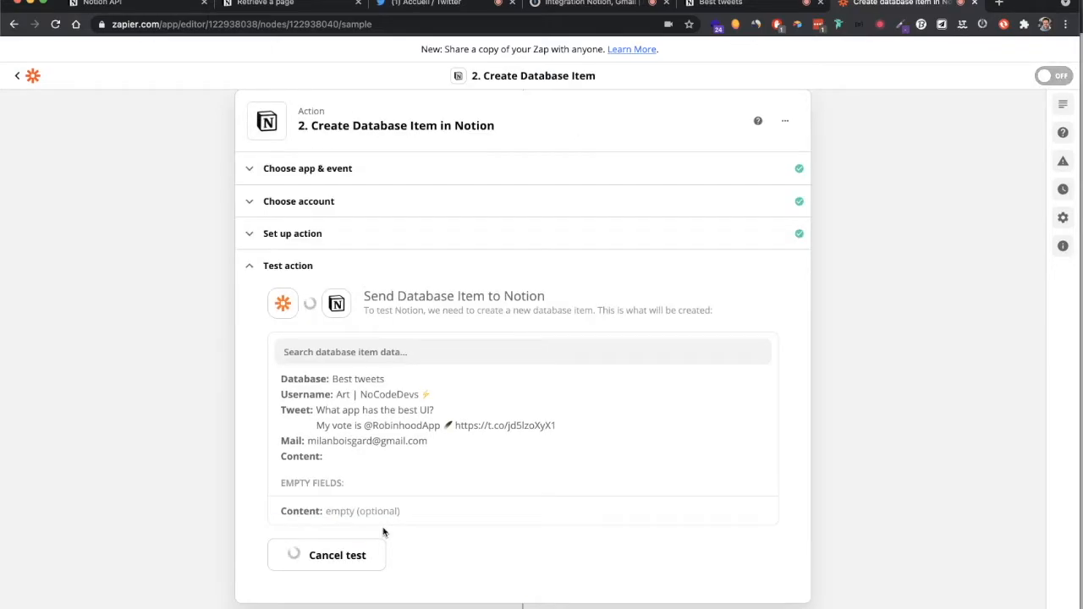
pyautogui.click(719, 4)
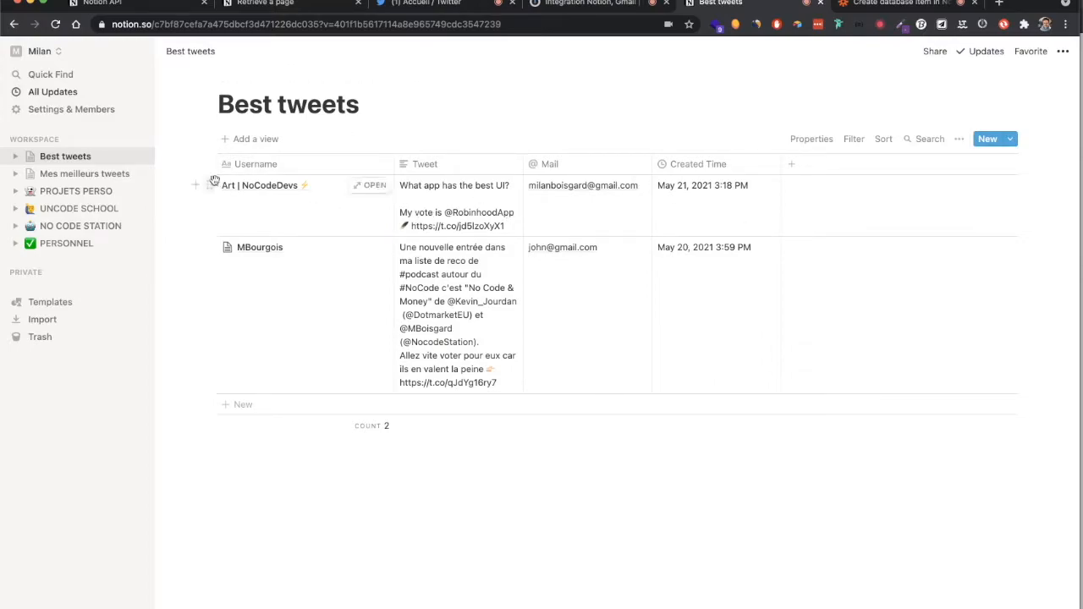
# Switch to Integromat and create a new scenario with Notion as the service to integrate
pyautogui.click(578, 6)
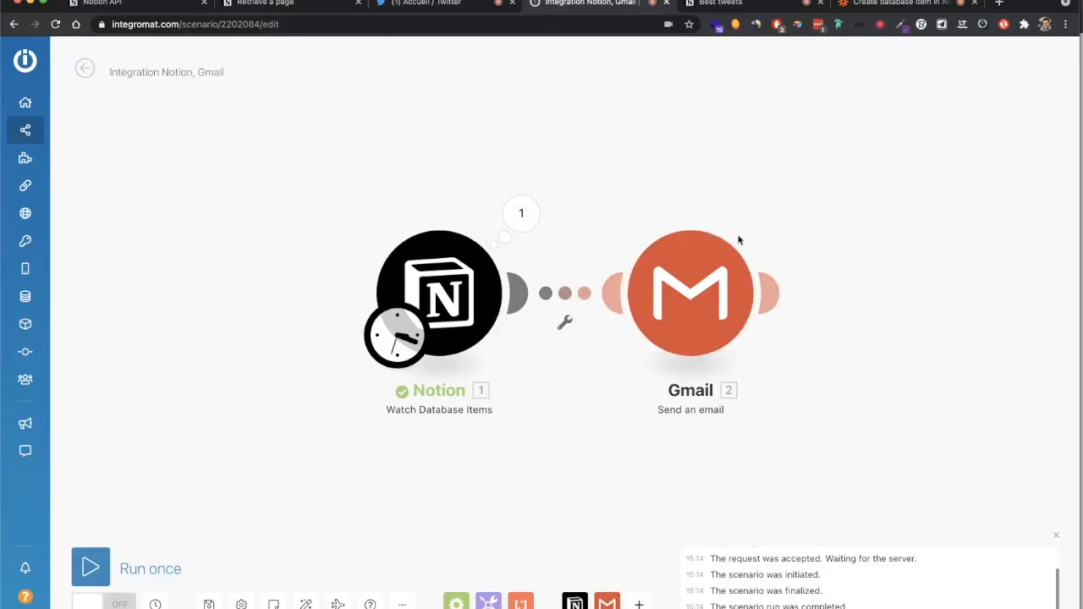
pyautogui.click(52, 102)
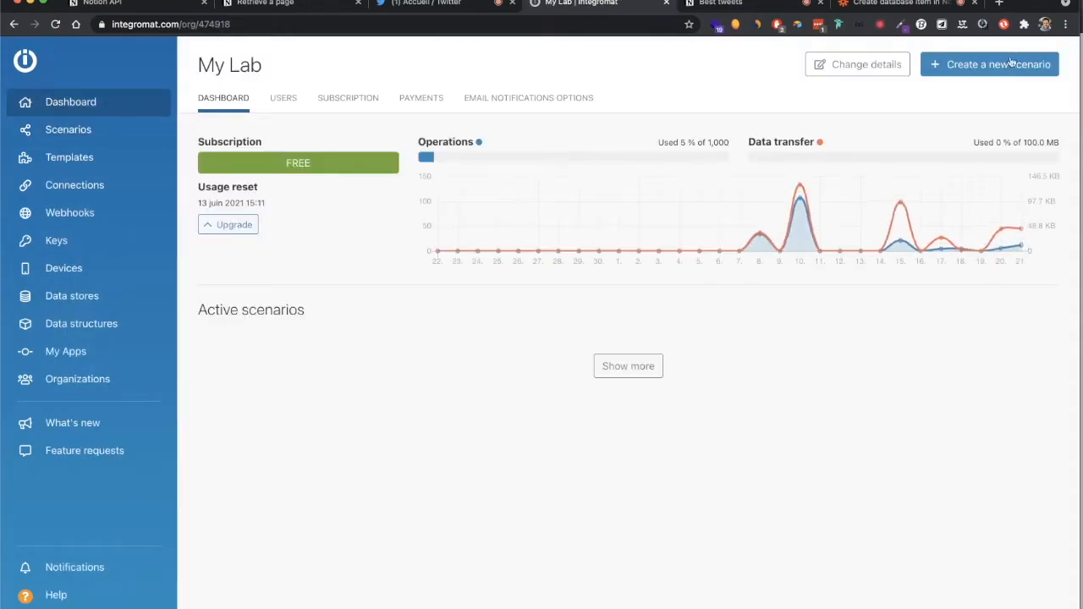
pyautogui.click(982, 66)
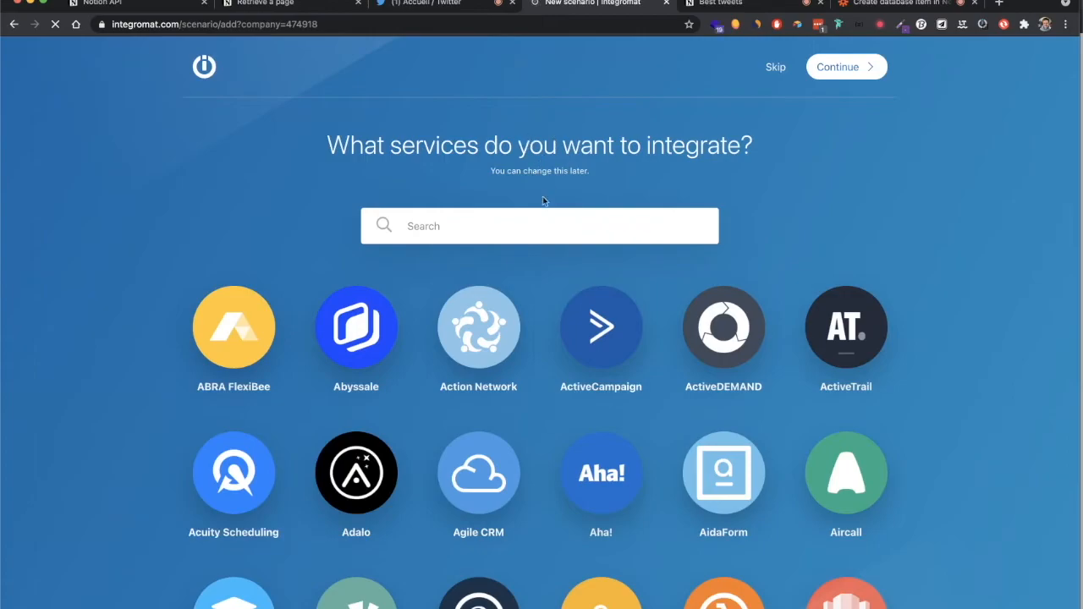
pyautogui.write('notion')
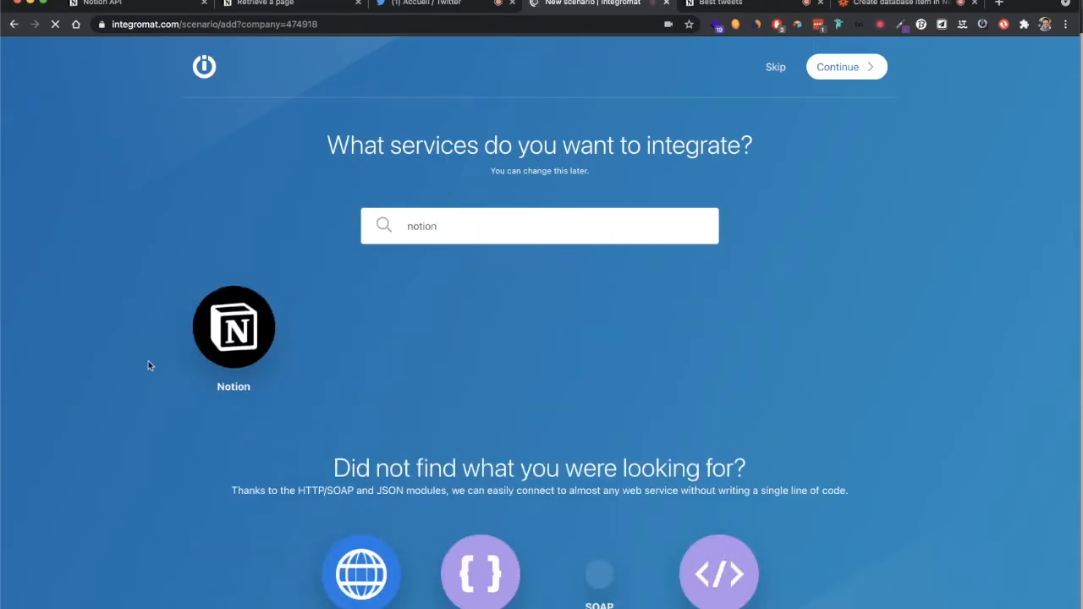
pyautogui.click(234, 327)
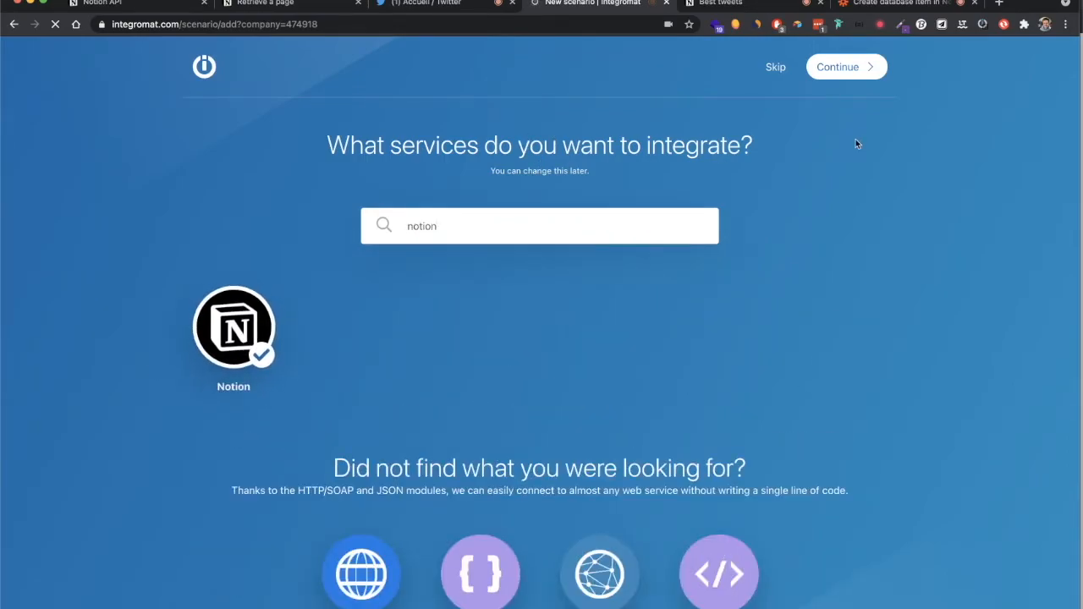
pyautogui.click(845, 63)
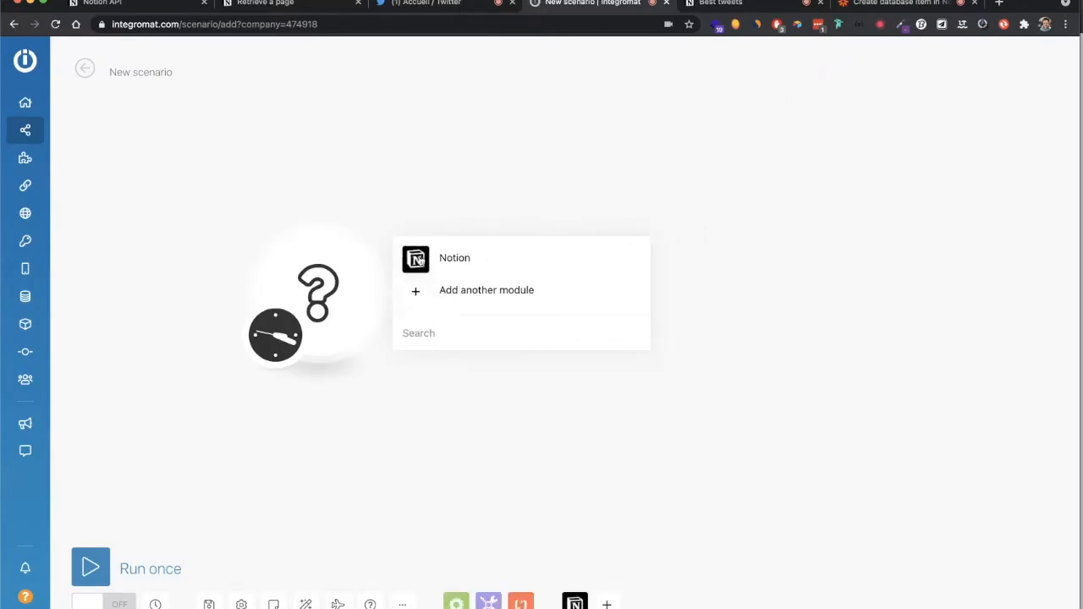
# Add the Notion Watch Database Items trigger as the scenario's first module, consulting the Best tweets database in Notion
pyautogui.click(417, 258)
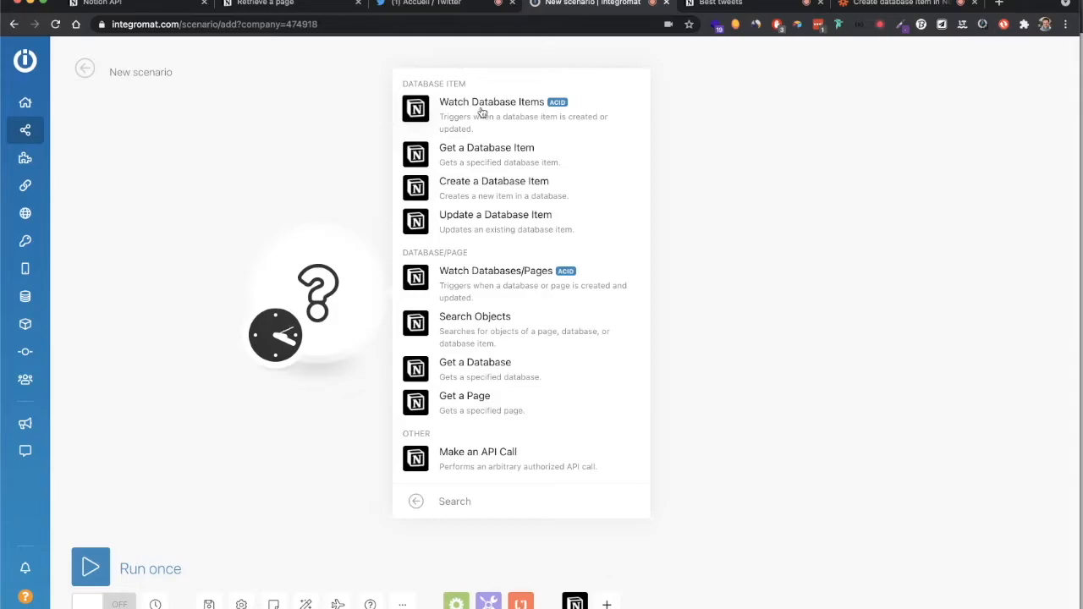
pyautogui.click(724, 3)
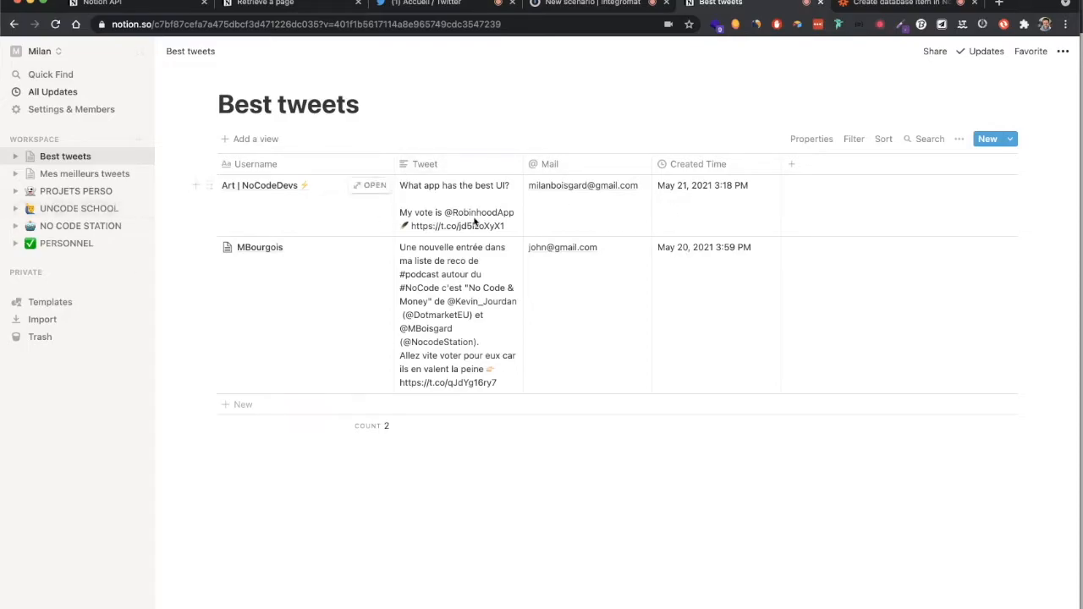
pyautogui.click(592, 4)
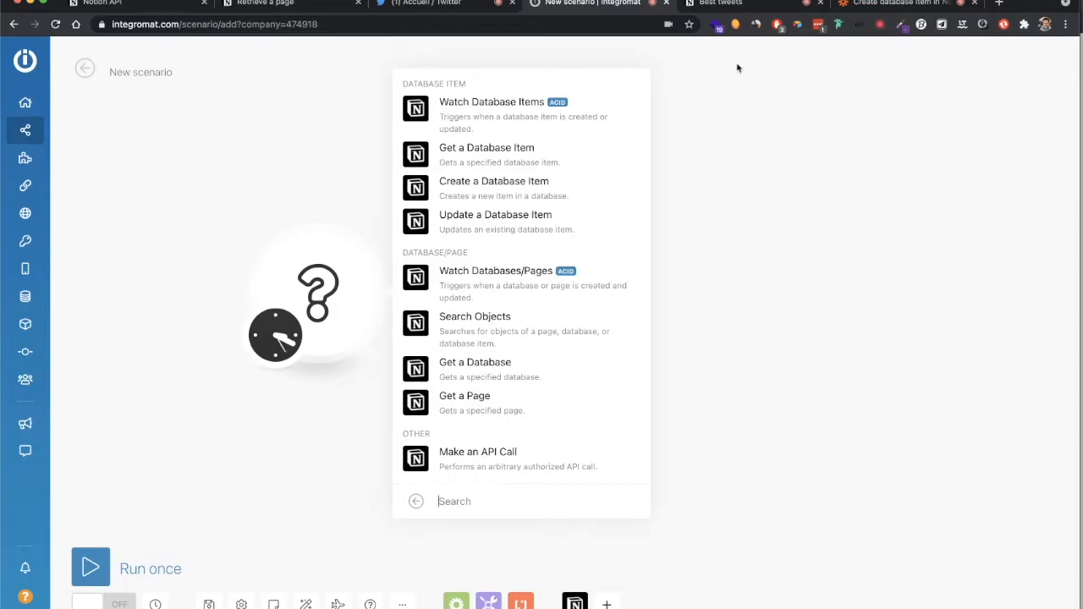
pyautogui.click(458, 114)
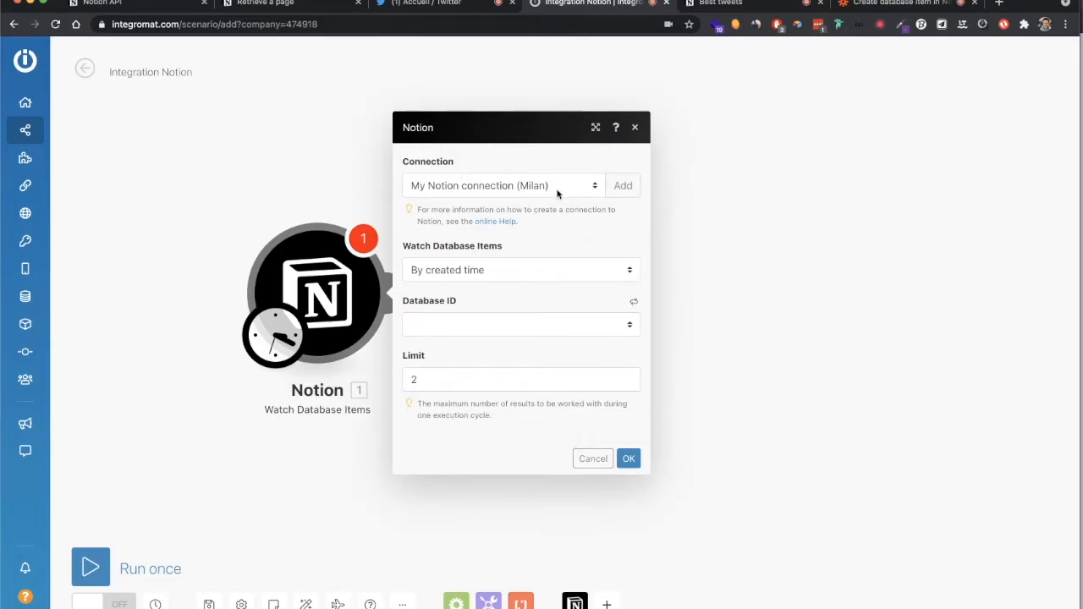
# Choose My Notion connection 2 for the trigger and have it watch database items by created time
pyautogui.click(584, 186)
pyautogui.click(542, 204)
pyautogui.click(517, 271)
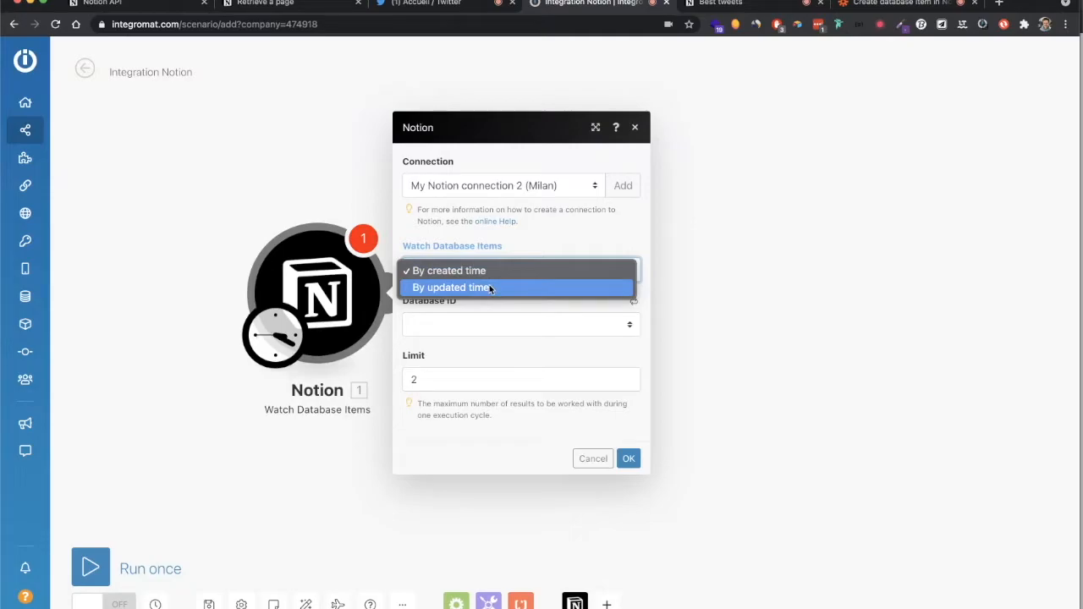
pyautogui.click(491, 271)
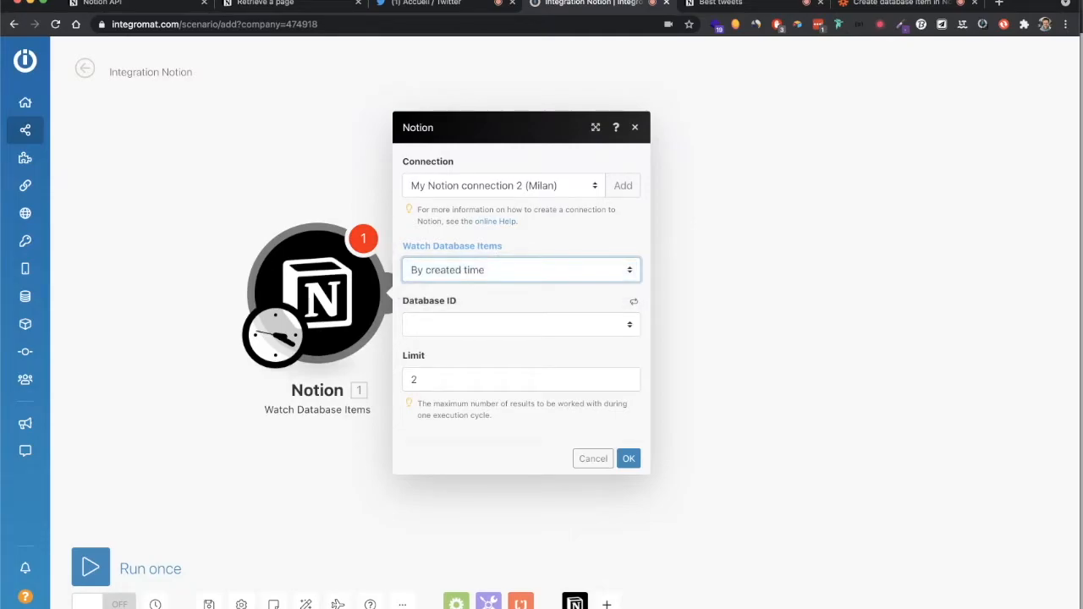
# In Notion, choose Created time as the property type of the Created Time column in Best tweets
pyautogui.click(711, 3)
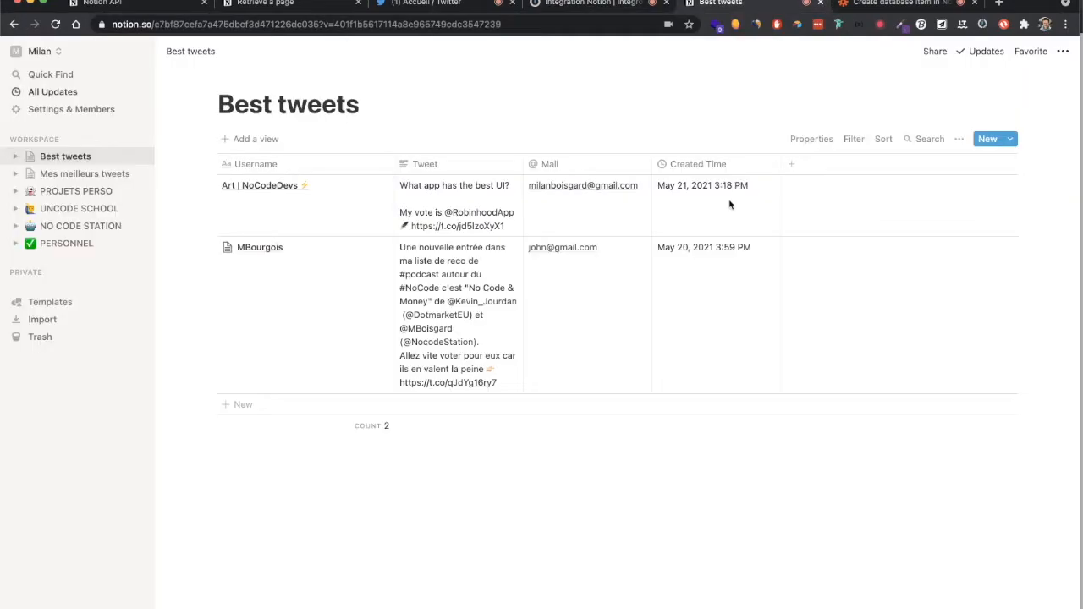
pyautogui.click(703, 165)
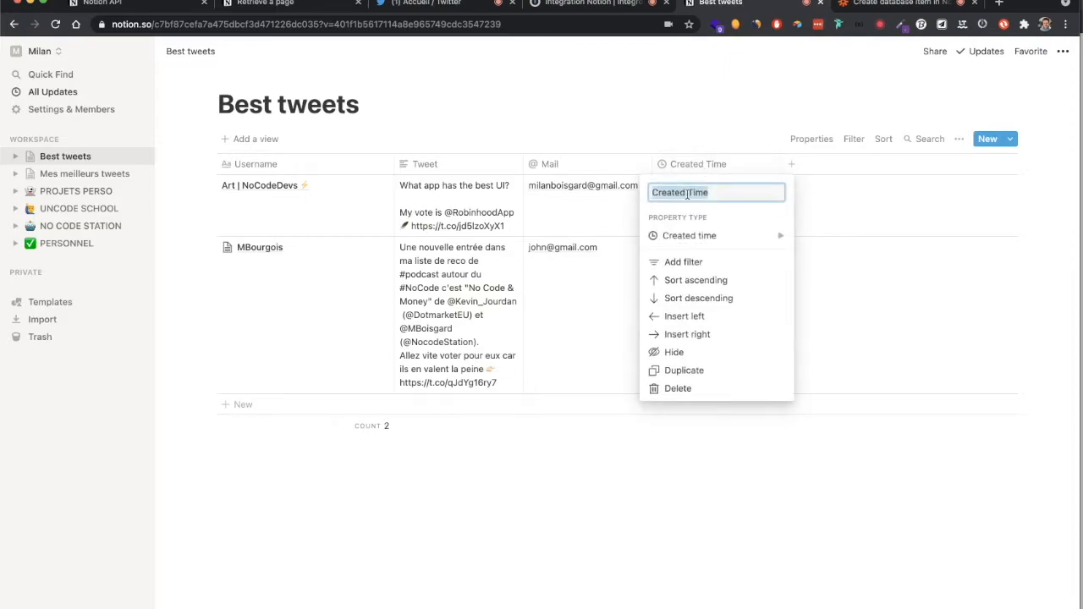
pyautogui.moveTo(707, 239)
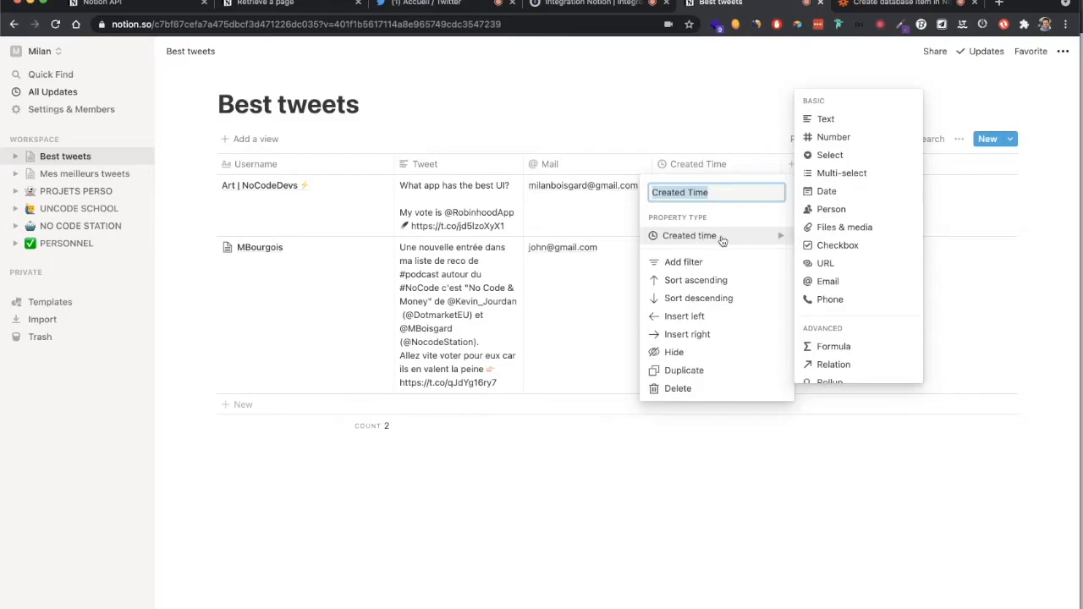
pyautogui.scroll(-2, 836, 326)
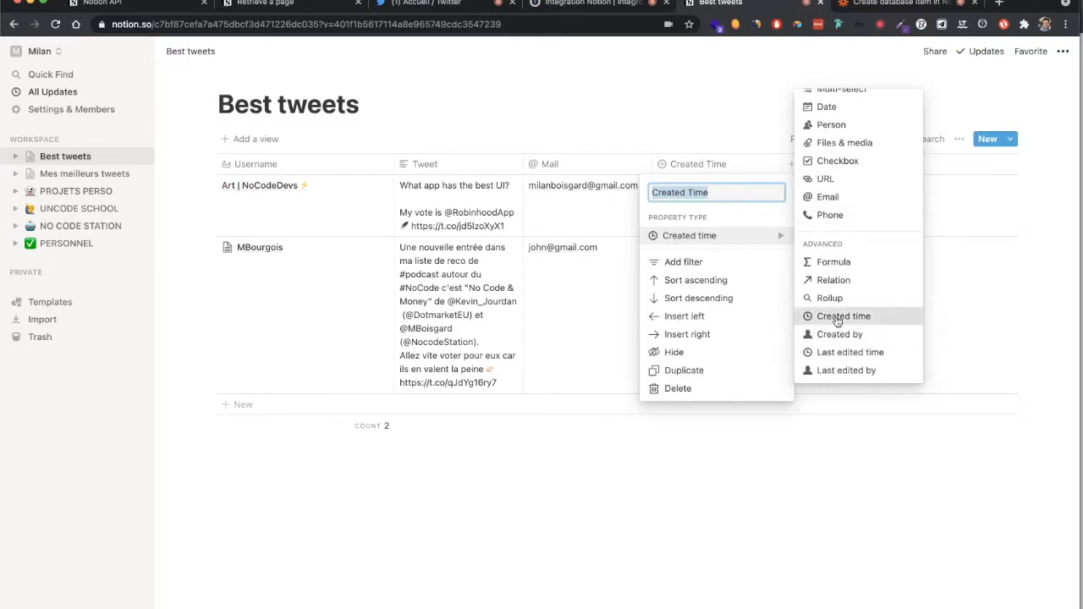
pyautogui.click(837, 318)
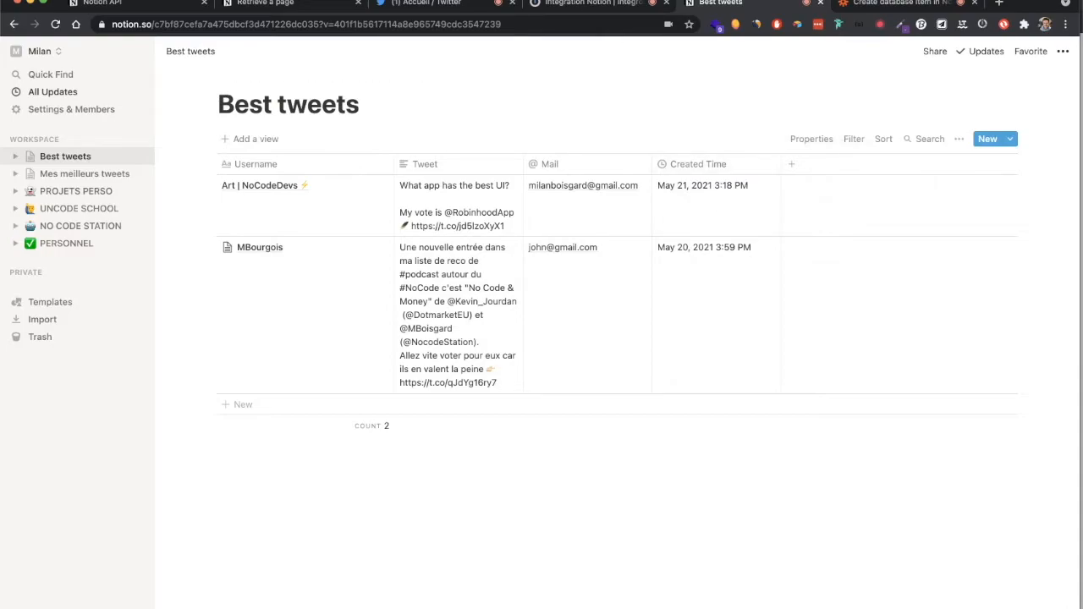
# Back in Integromat, choose Best tweets as the database watched by the Notion trigger
pyautogui.click(566, 5)
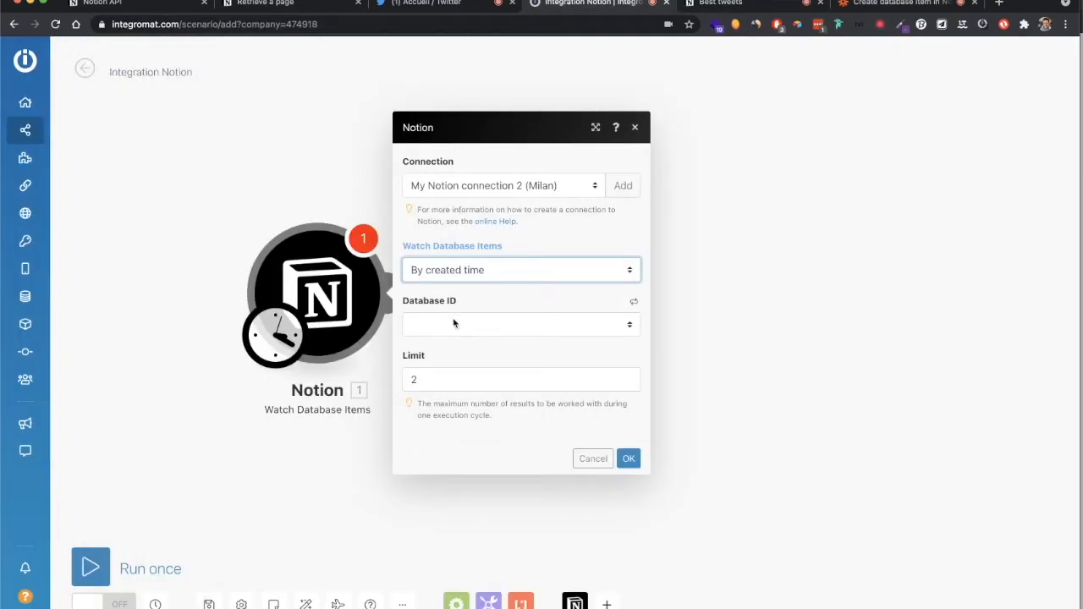
pyautogui.click(451, 326)
pyautogui.click(450, 345)
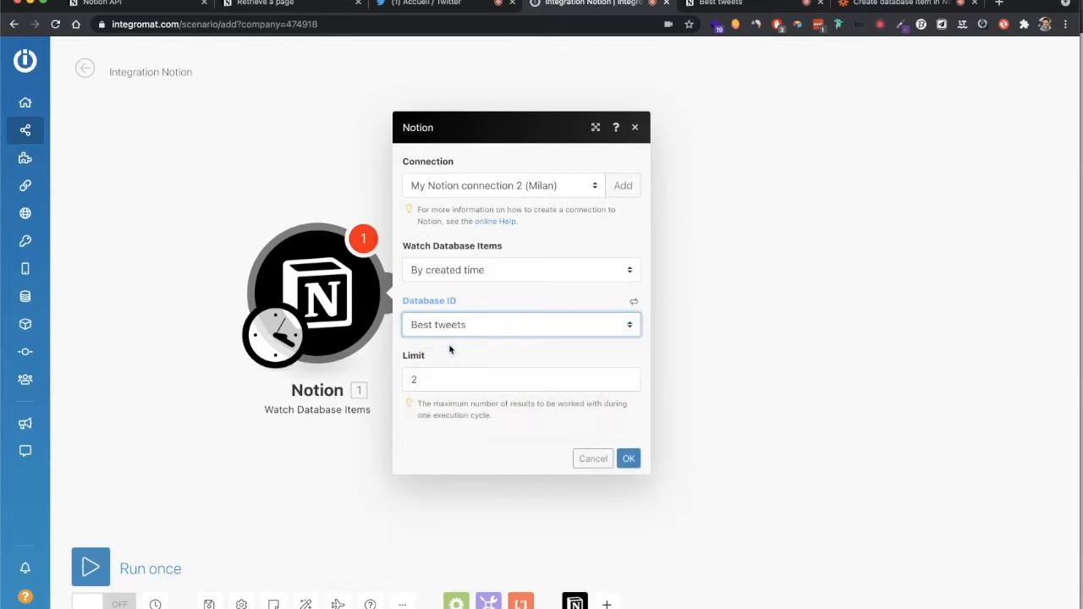
# Check in Notion's sharing settings which integrations have access to the Best tweets database
pyautogui.click(719, 3)
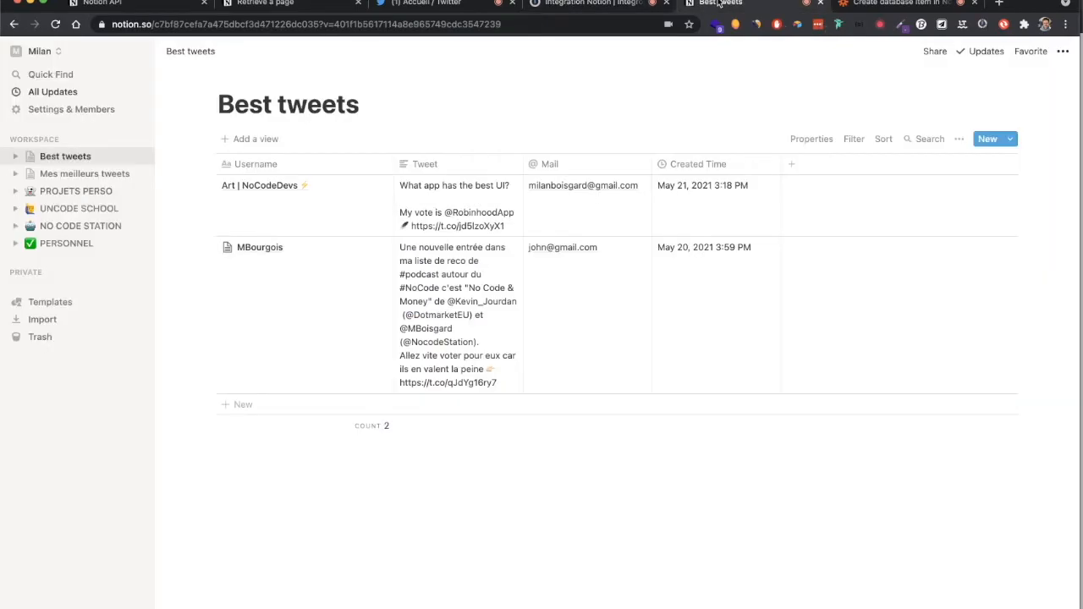
pyautogui.click(935, 51)
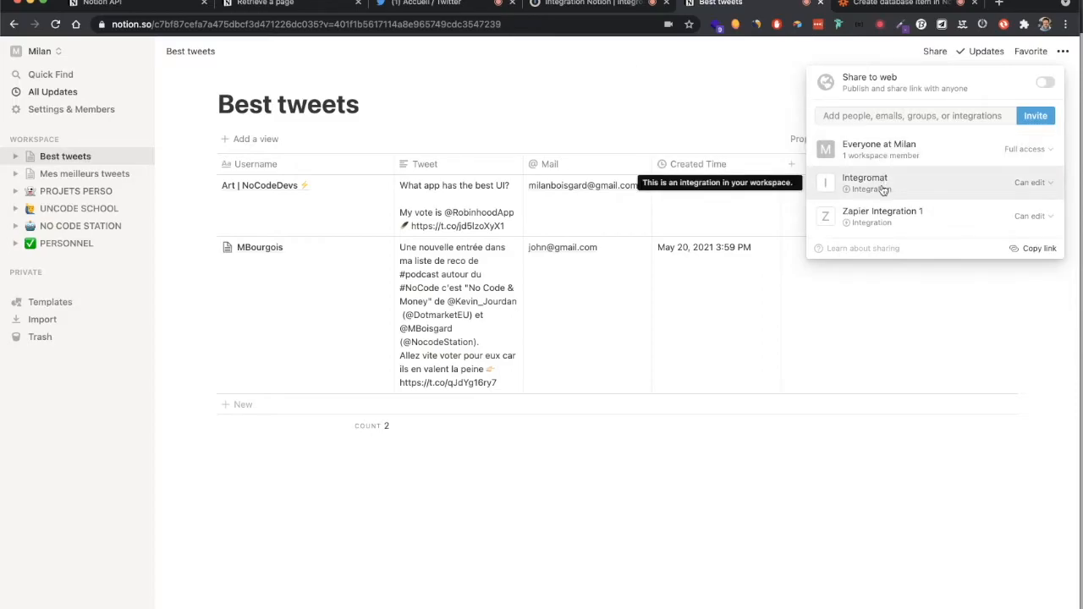
pyautogui.click(727, 100)
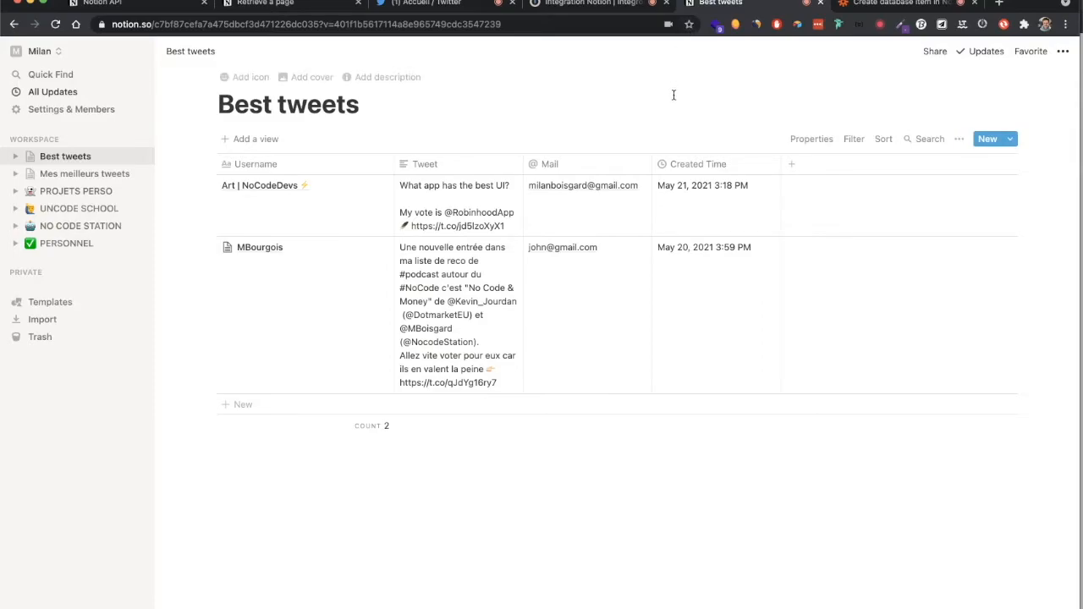
# Return to Integromat and confirm the Notion trigger with a limit of 2, starting from now on
pyautogui.click(591, 5)
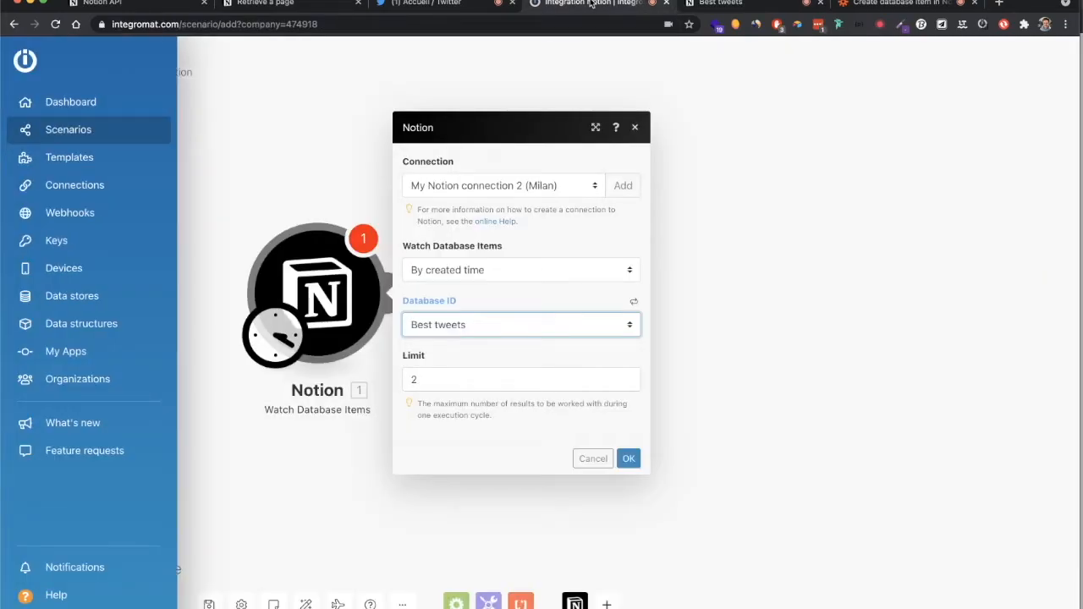
pyautogui.click(433, 380)
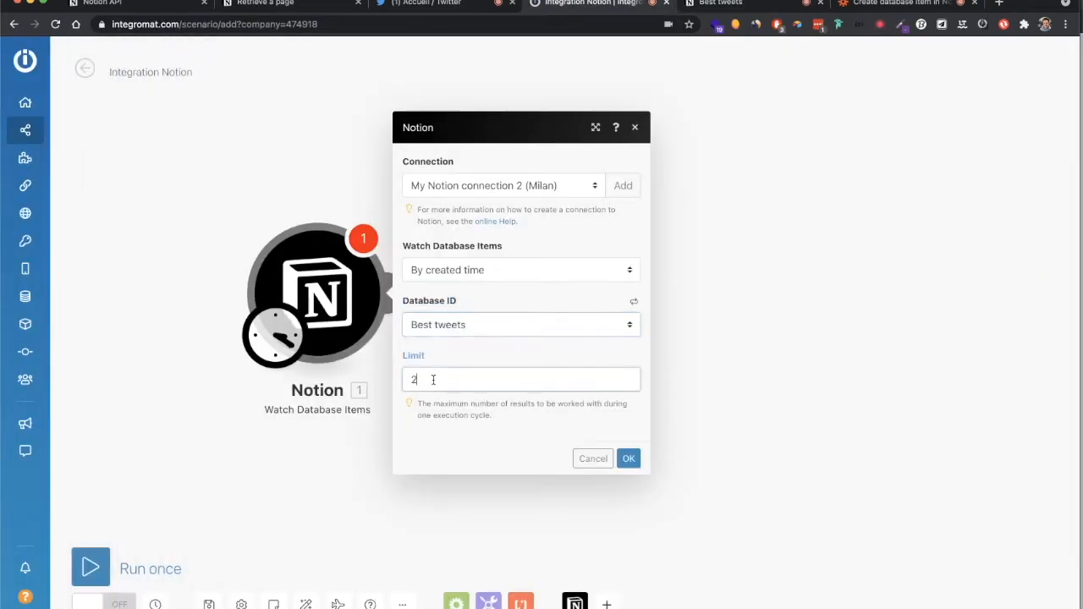
pyautogui.click(629, 458)
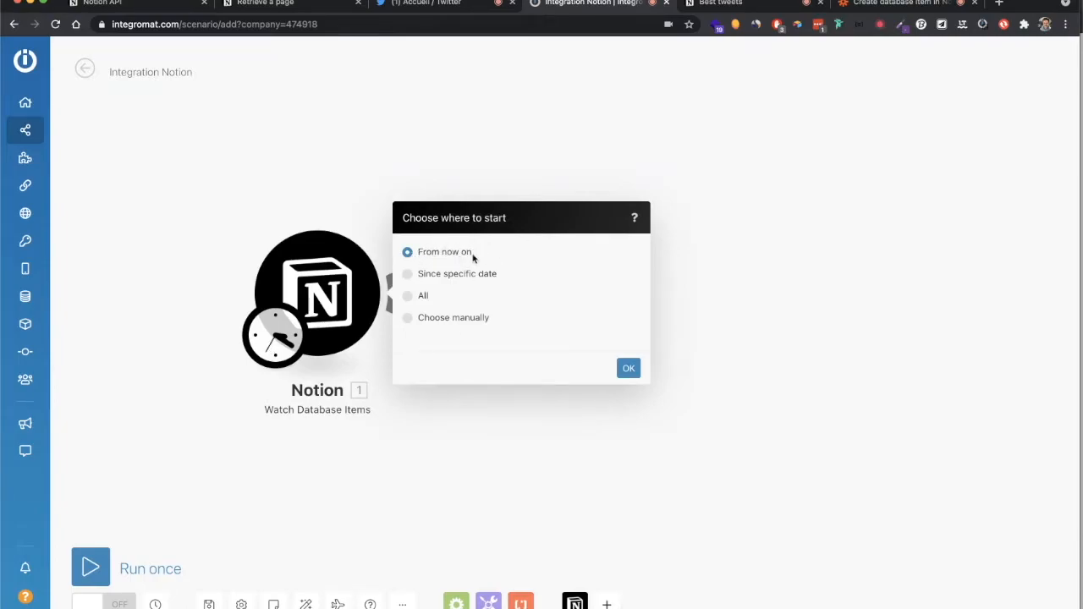
pyautogui.click(629, 371)
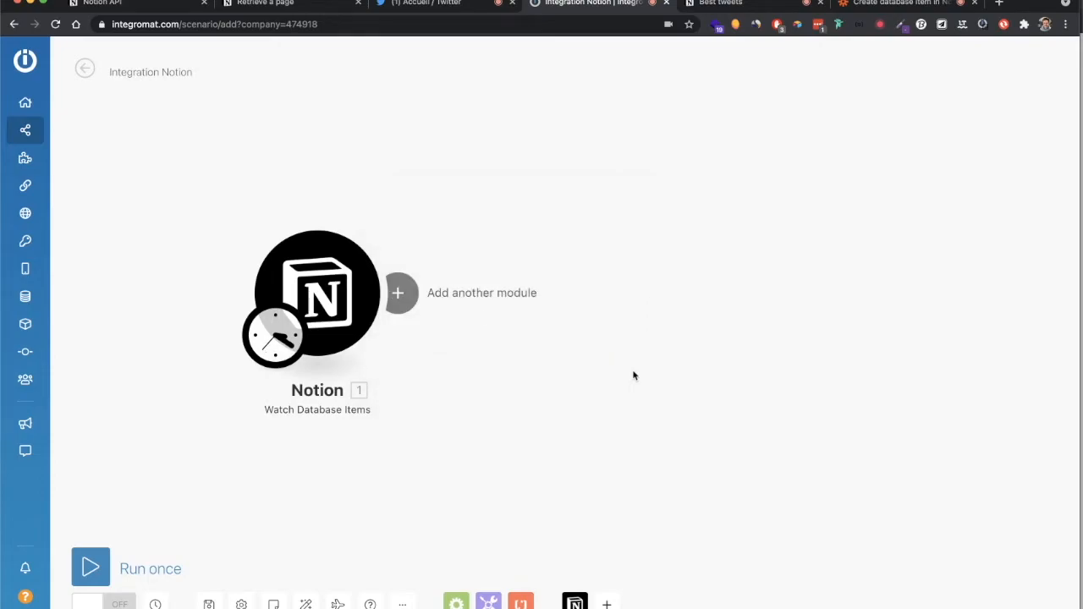
# Add a Gmail Send an email module after the Notion trigger
pyautogui.click(409, 293)
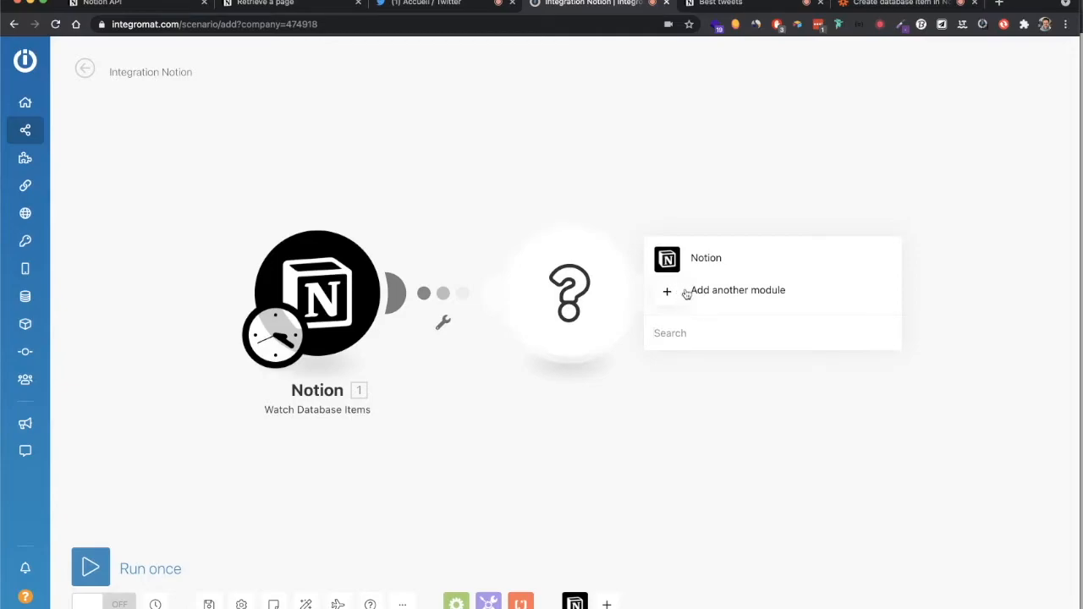
pyautogui.write('gmail')
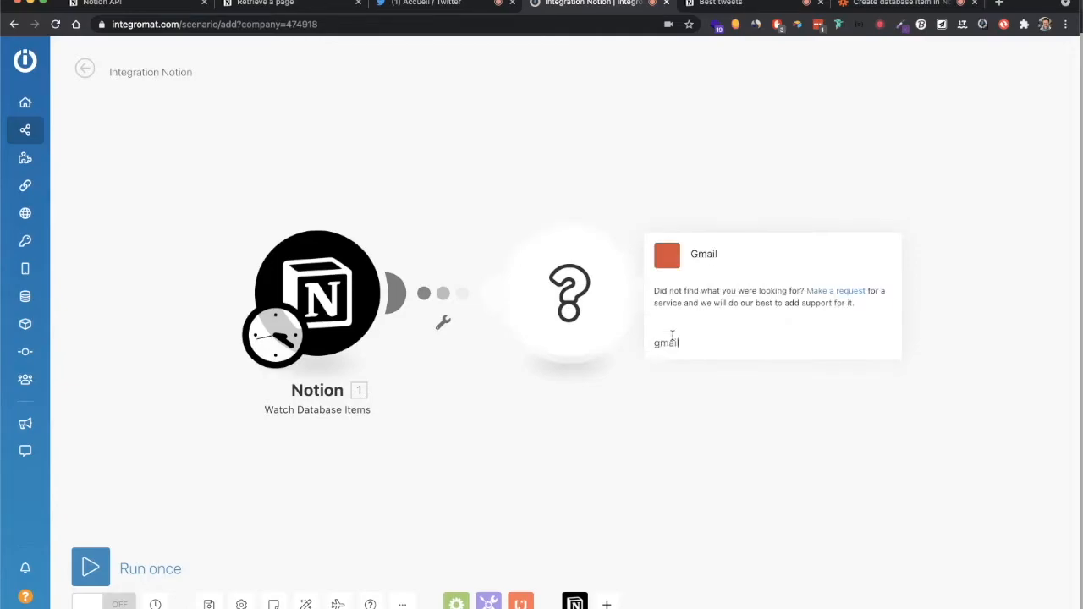
pyautogui.click(669, 259)
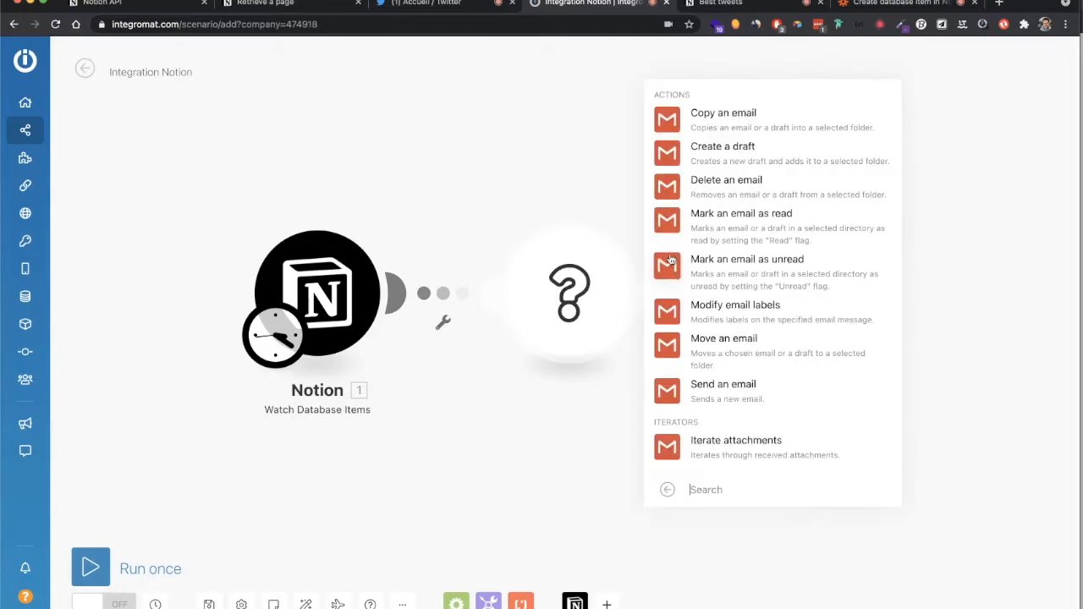
pyautogui.click(742, 389)
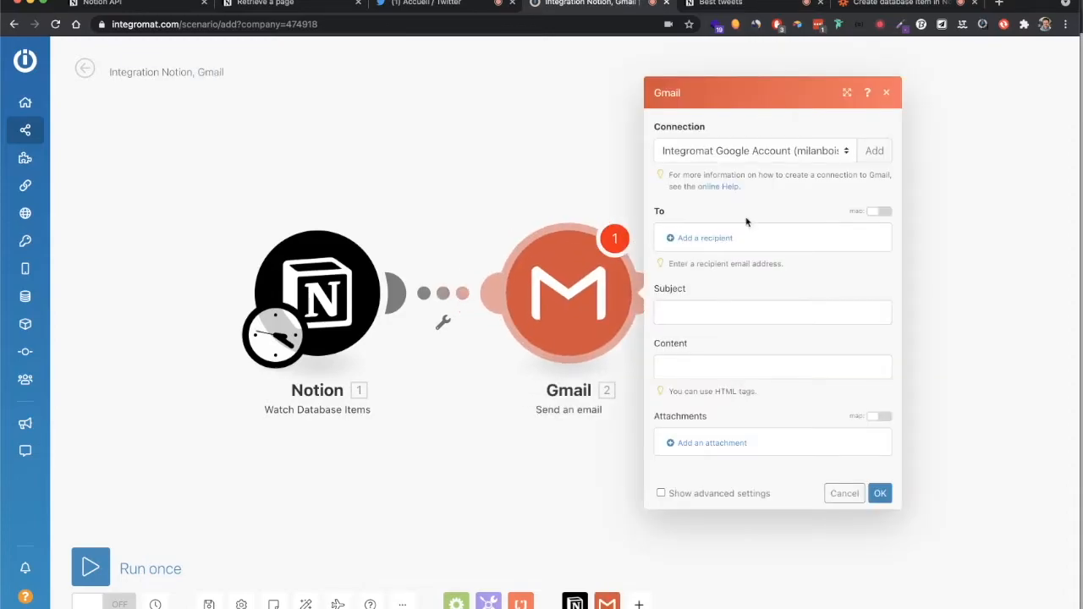
# Set the Gmail connection to Integromat Google Drive Account 1 and add the Notion item's Mail property value as the recipient
pyautogui.click(740, 151)
pyautogui.click(739, 167)
pyautogui.click(713, 240)
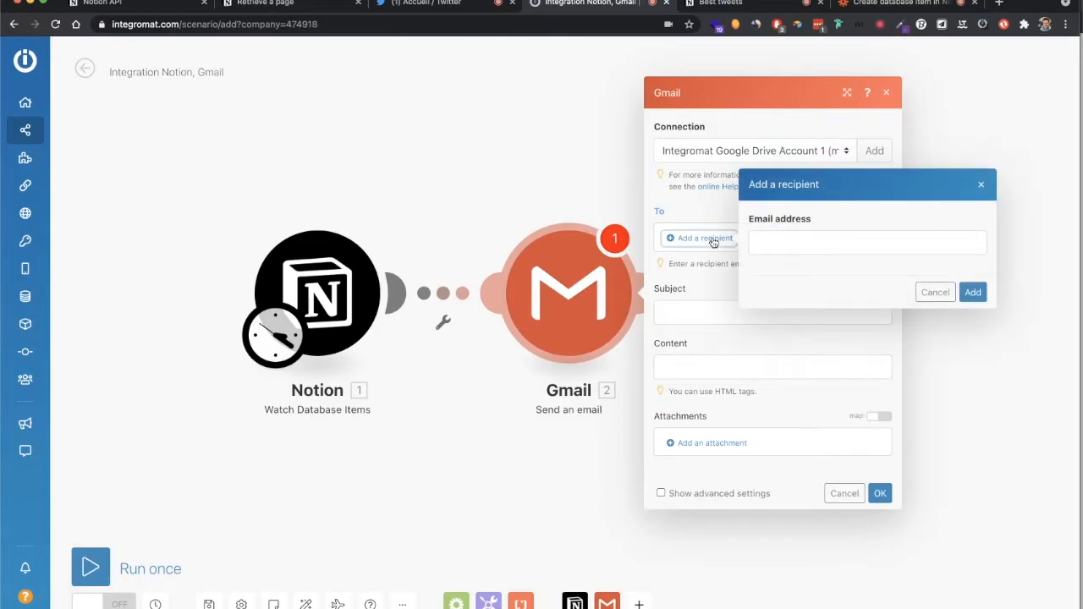
pyautogui.click(780, 243)
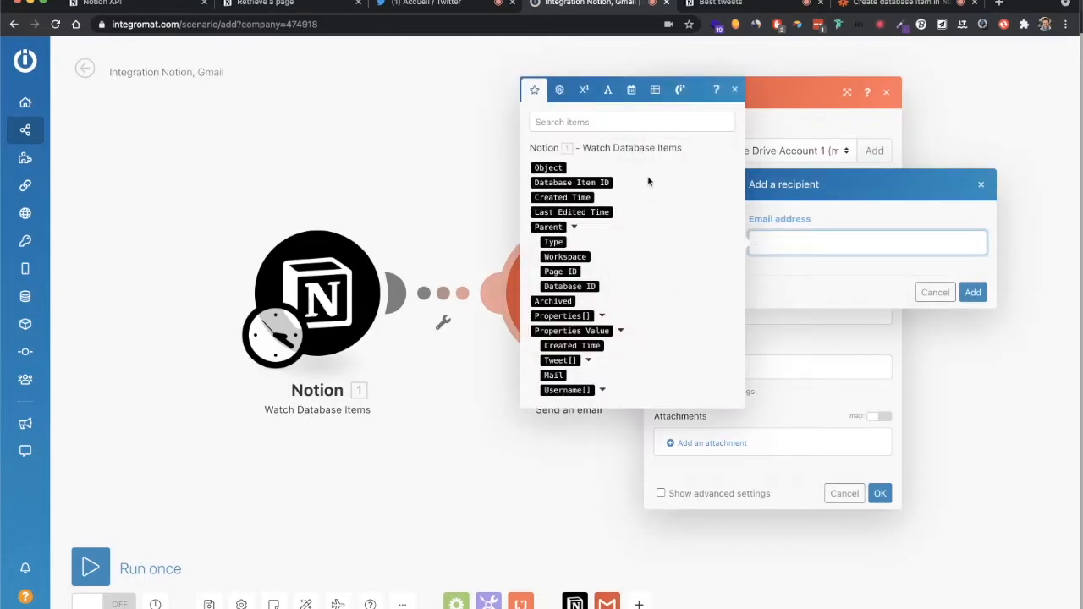
pyautogui.click(719, 3)
pyautogui.click(590, 206)
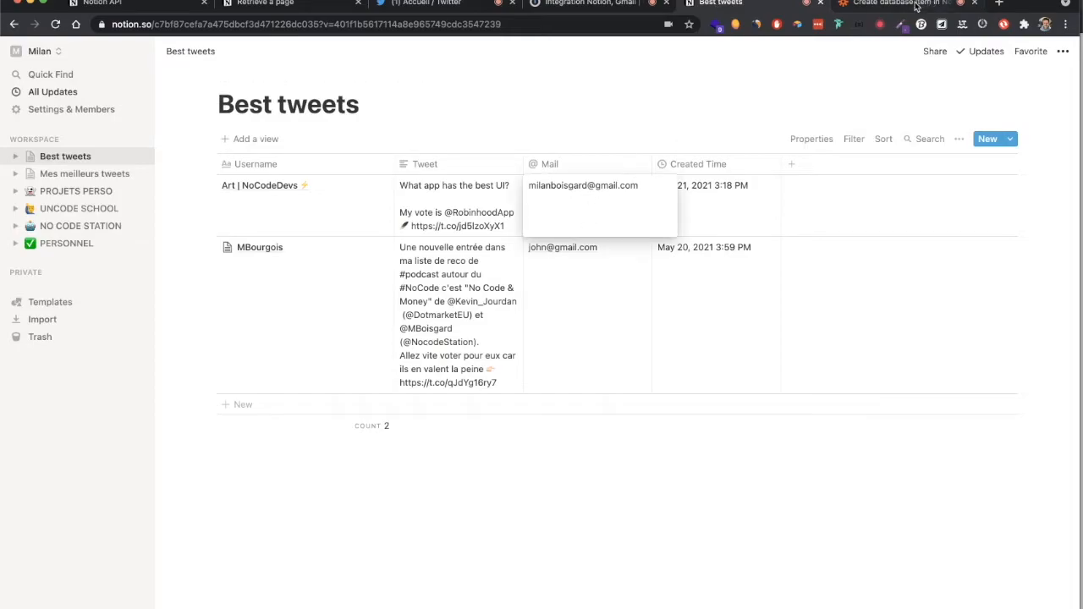
pyautogui.click(576, 4)
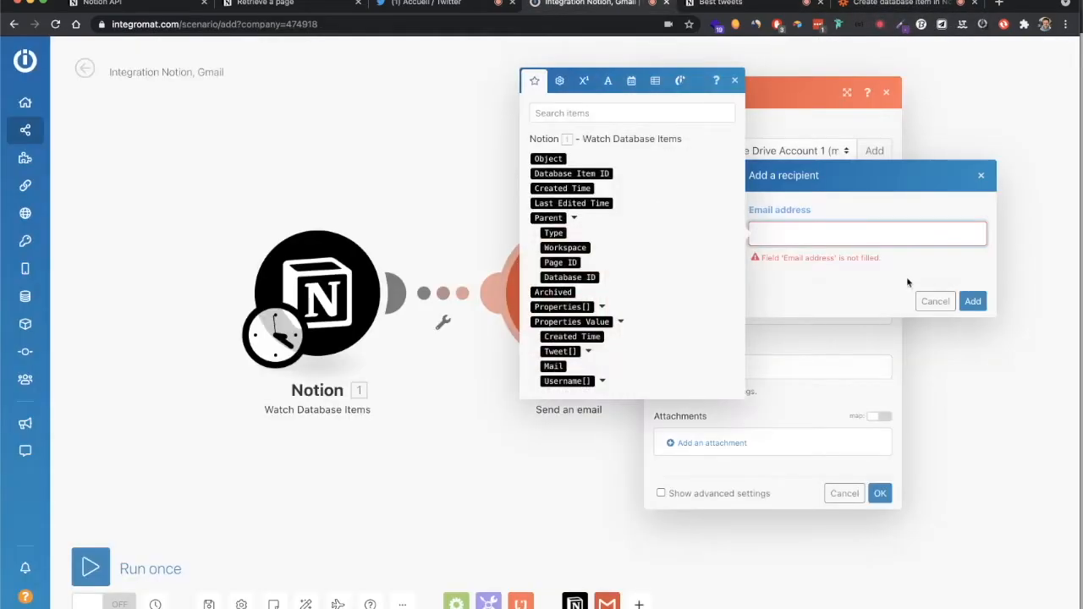
pyautogui.click(555, 368)
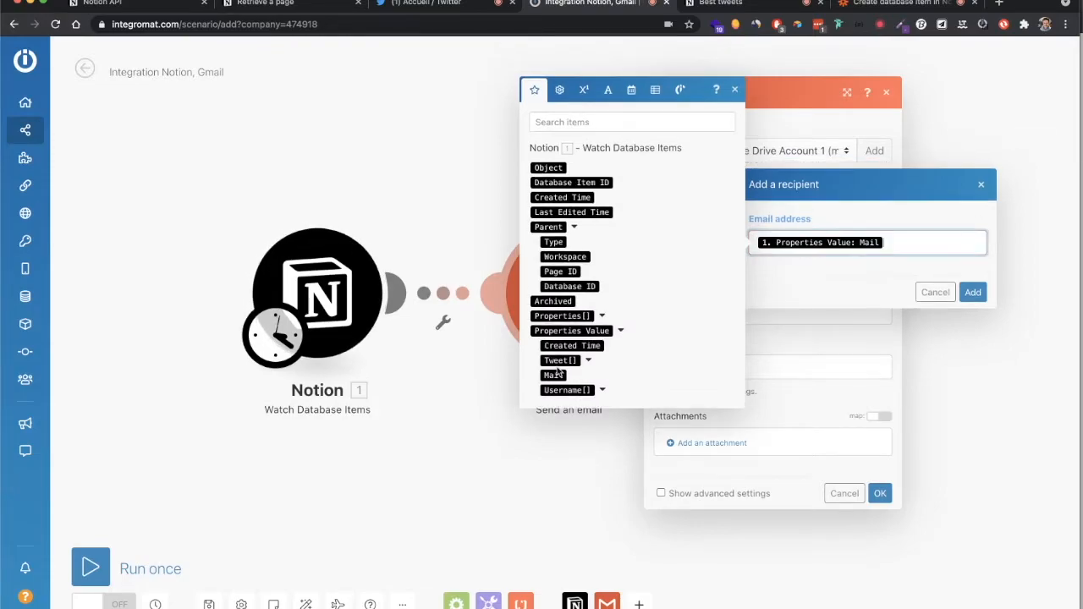
pyautogui.click(975, 295)
# Set the email's subject to "Nouveau tweet module integromat"
pyautogui.click(681, 324)
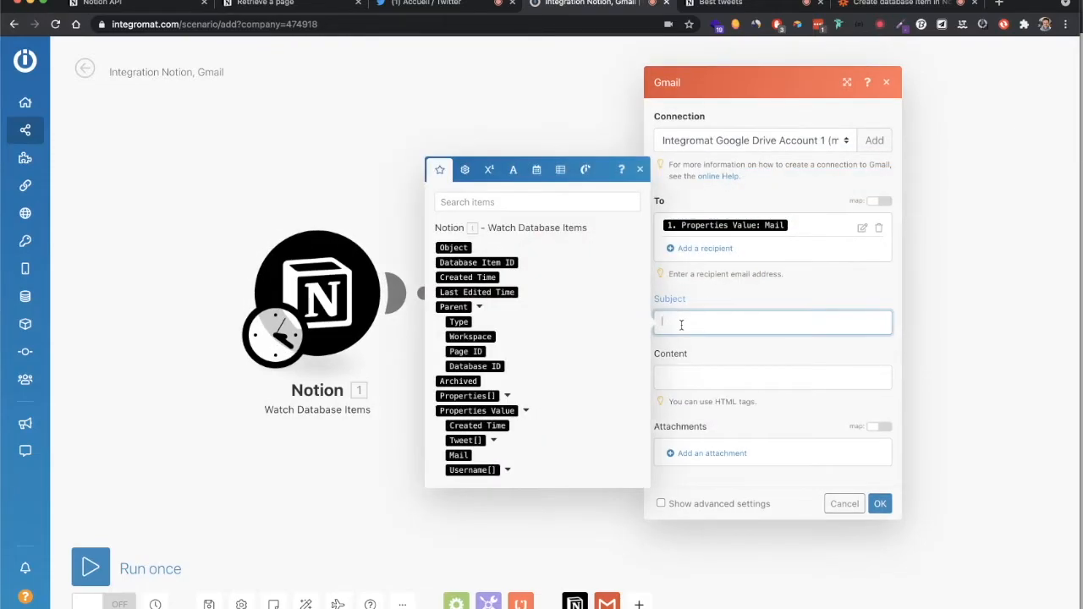
pyautogui.write('Nouveau tweet i')
pyautogui.write('odule integra')
pyautogui.click(830, 359)
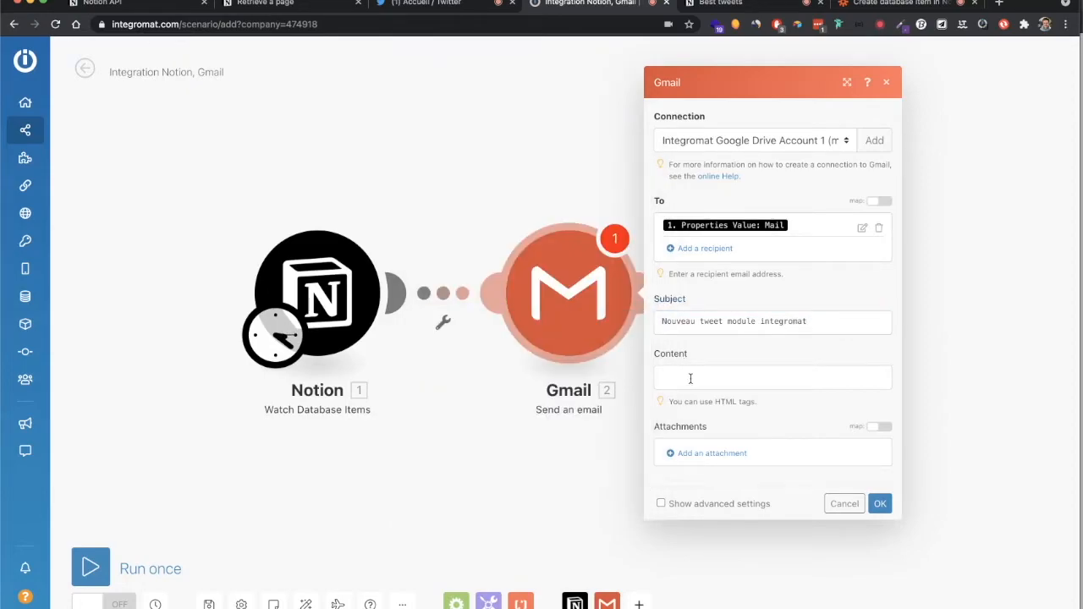
# Set the email content to "Voici le nouveau tweet :" followed by the Notion Tweet property's text content, and confirm the Gmail module
pyautogui.click(691, 379)
pyautogui.write('Voici le nouveau tweet :')
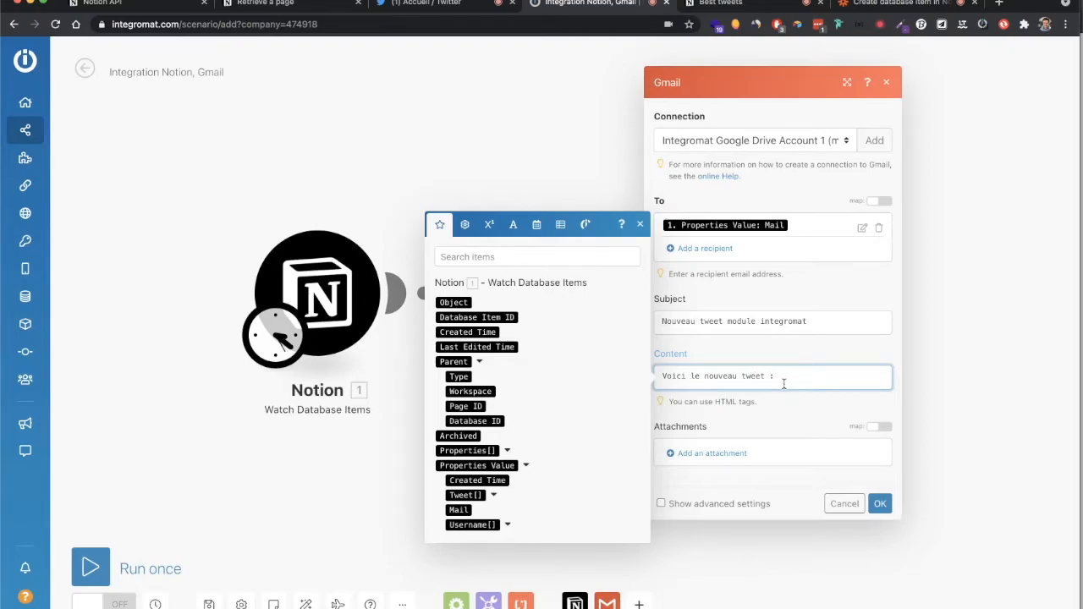
pyautogui.click(493, 497)
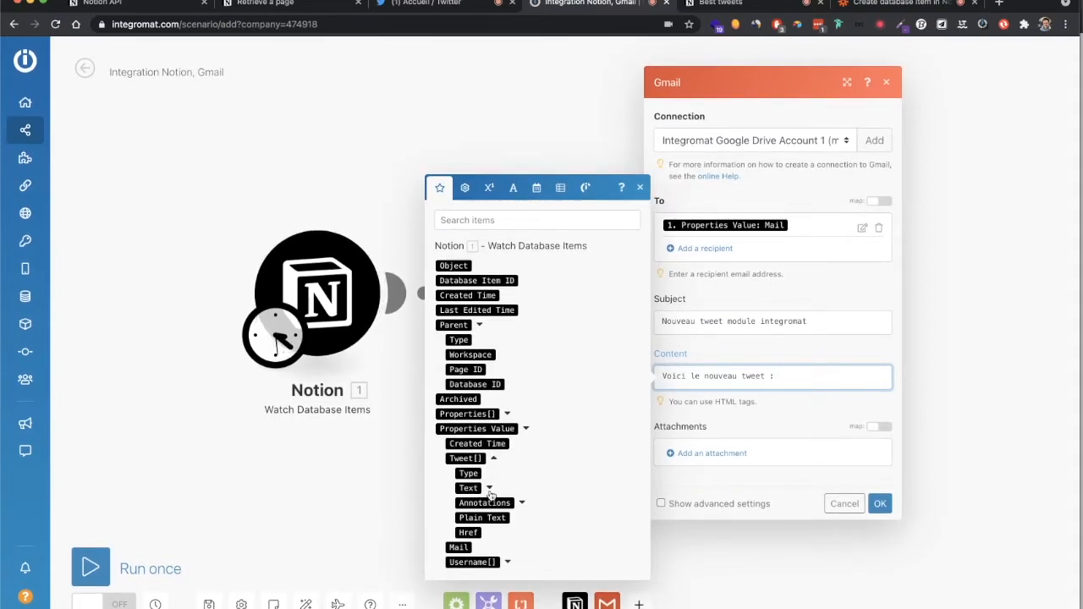
pyautogui.click(489, 489)
pyautogui.click(496, 488)
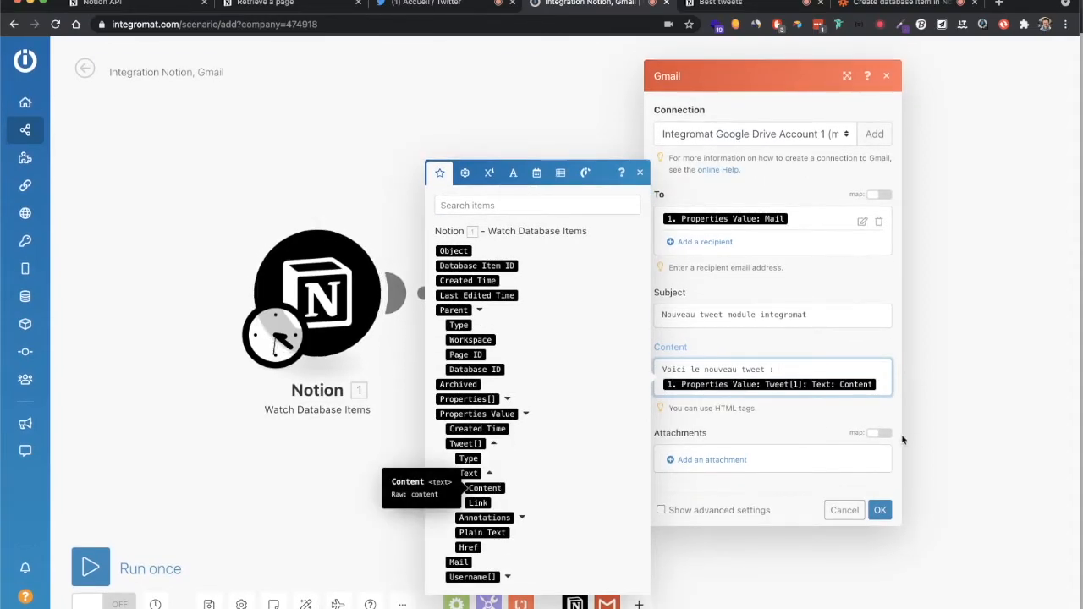
pyautogui.click(880, 511)
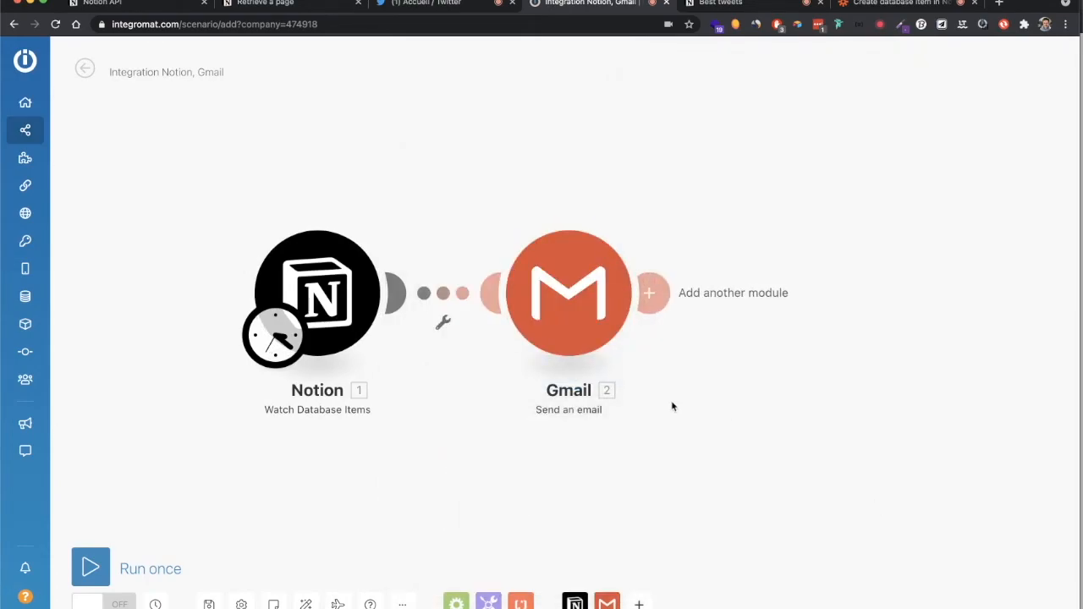
# Switch to Notion and delete the row created on May 21, 2021 from the Best tweets database
pyautogui.click(717, 5)
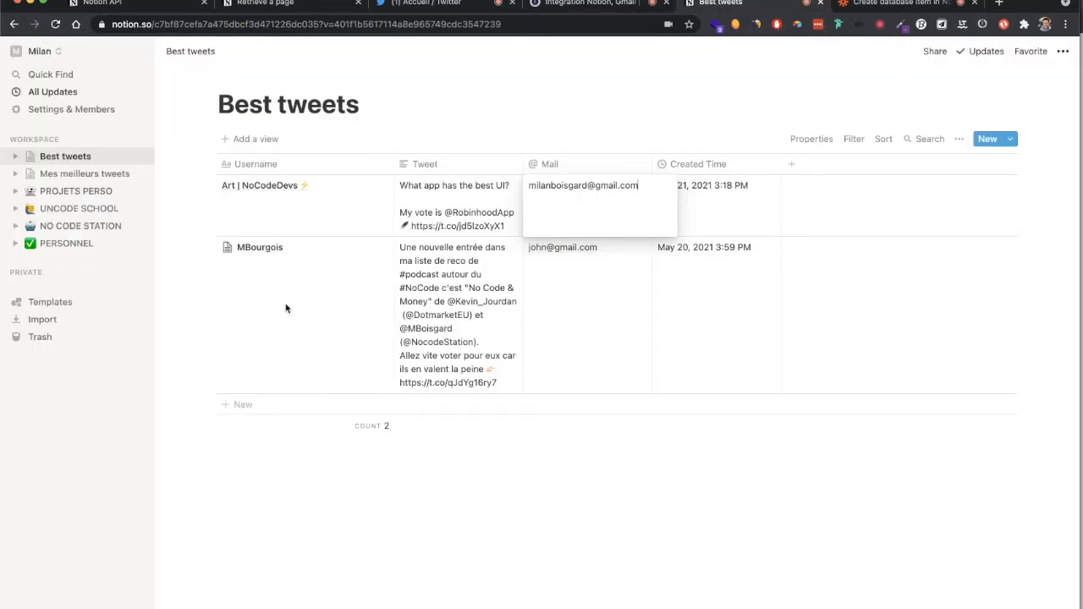
pyautogui.click(209, 185)
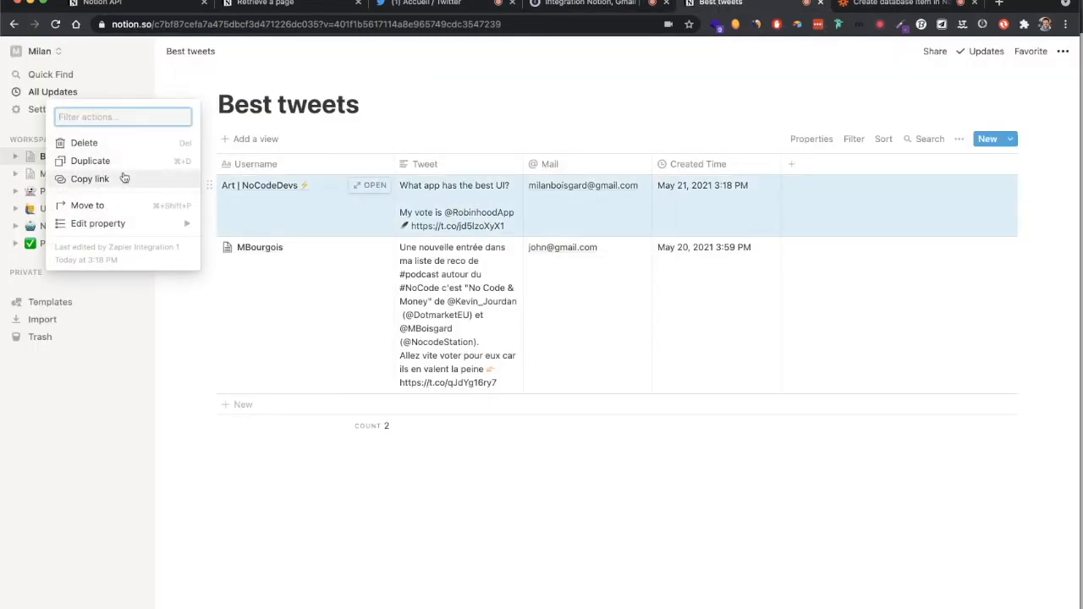
pyautogui.click(113, 143)
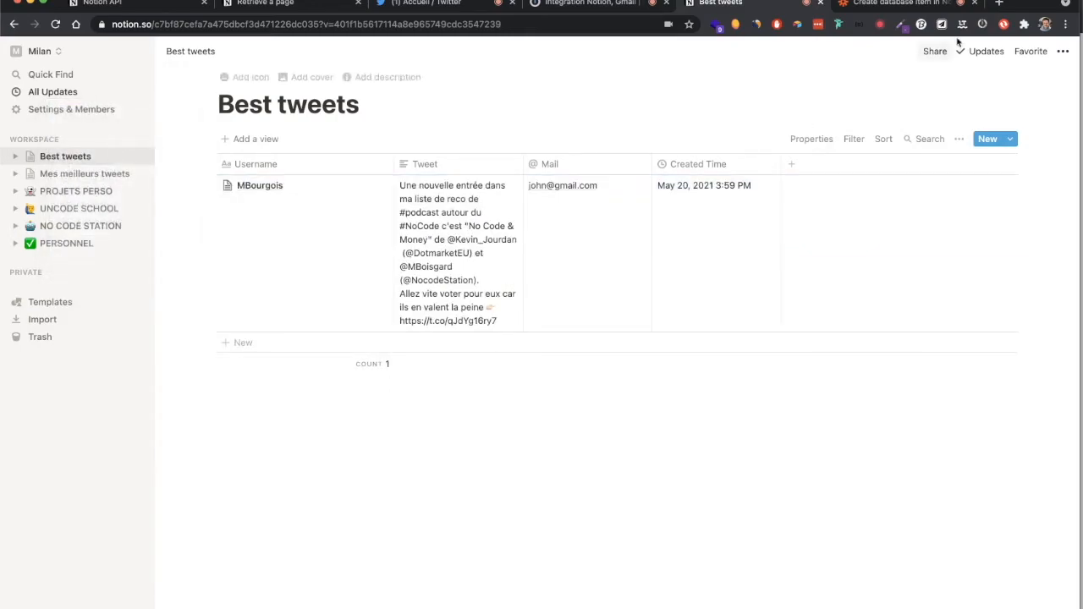
# Switch to Zapier, retest the Create Database Item action, and check the Best tweets database in Notion for the new row
pyautogui.click(889, 4)
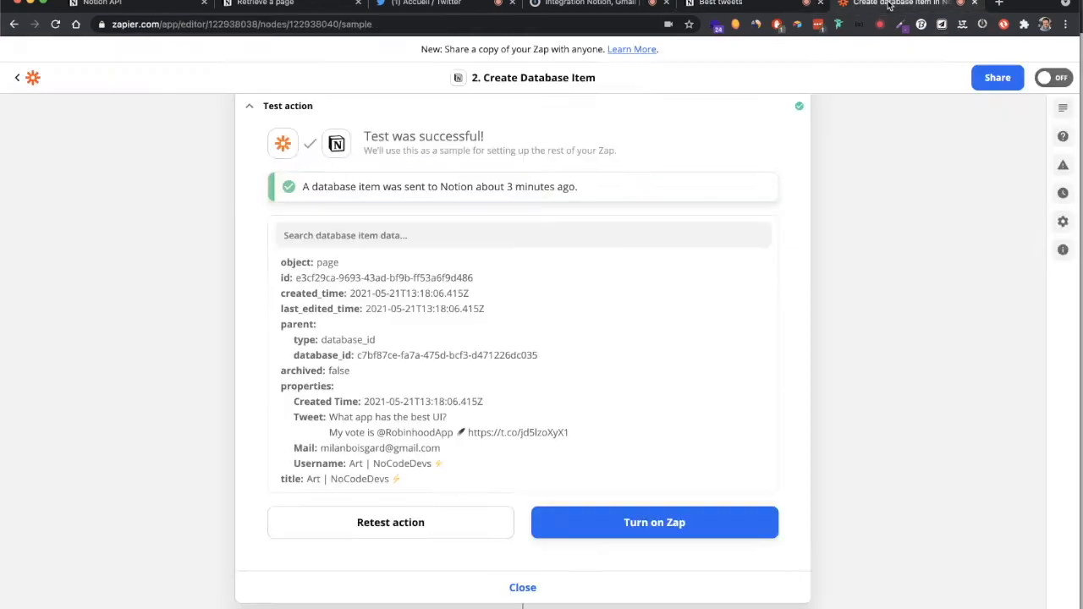
pyautogui.click(401, 531)
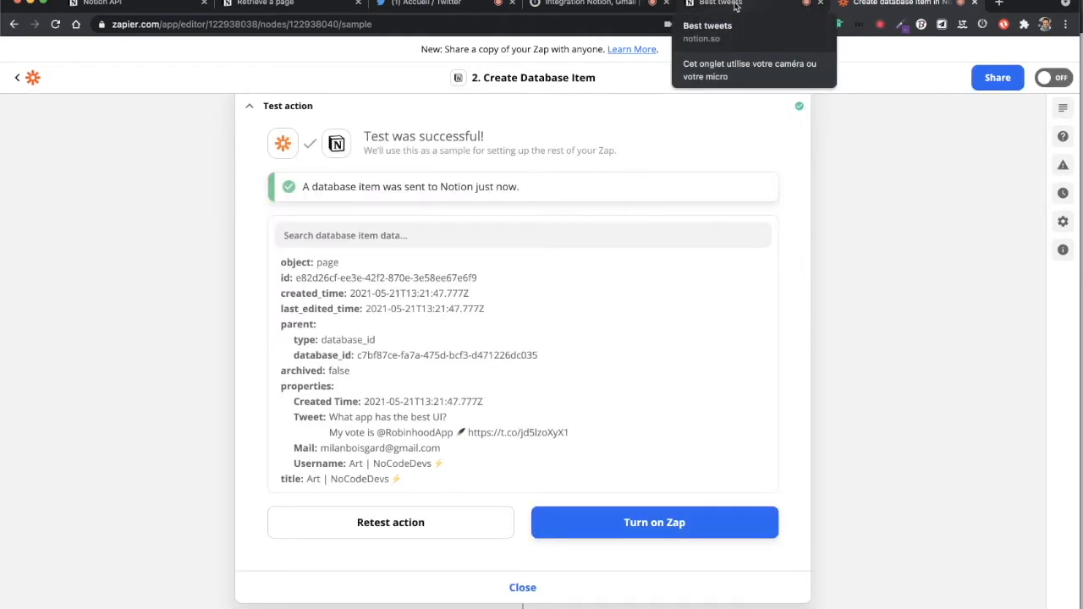
pyautogui.click(720, 4)
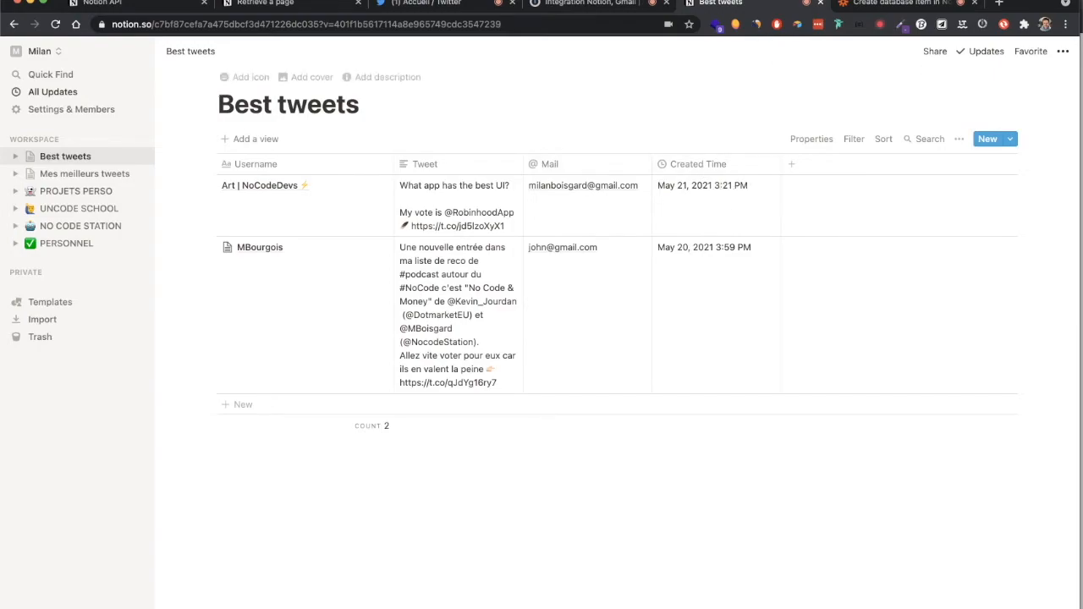
# Return to Integromat and run the Notion to Gmail scenario once
pyautogui.click(569, 8)
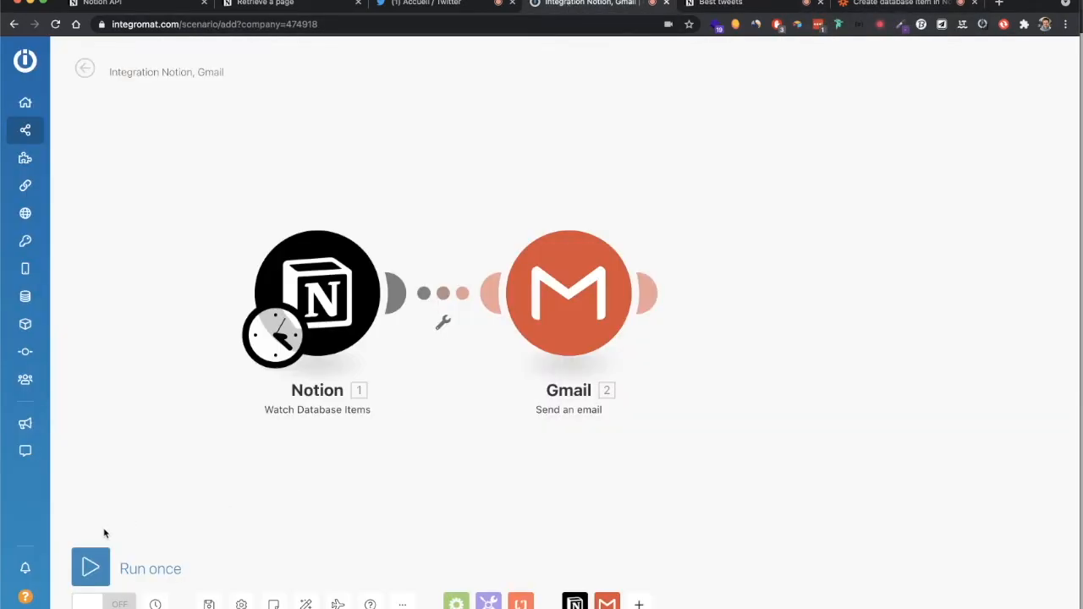
pyautogui.click(114, 564)
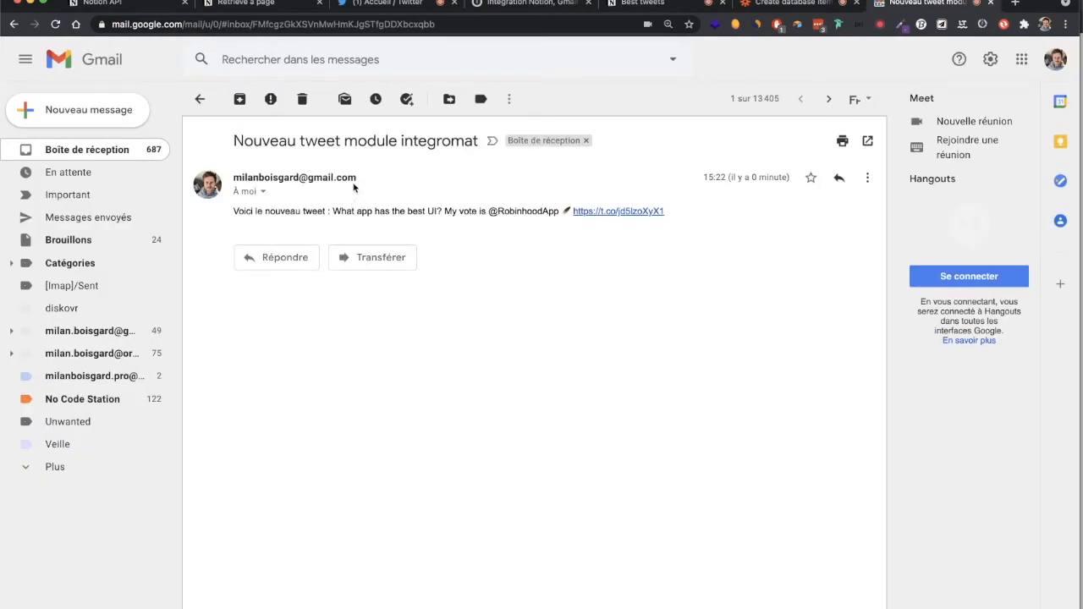
# Compare the address shown on the received Gmail message with the Mail value of the new row in Notion
pyautogui.moveTo(356, 178); pyautogui.dragTo(232, 177)
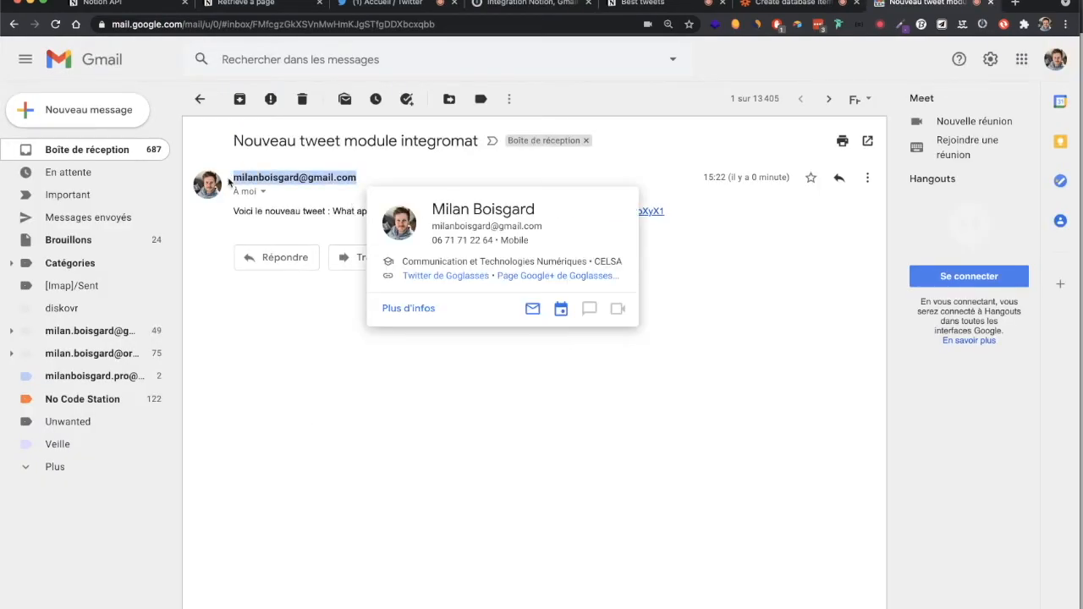
pyautogui.click(280, 177)
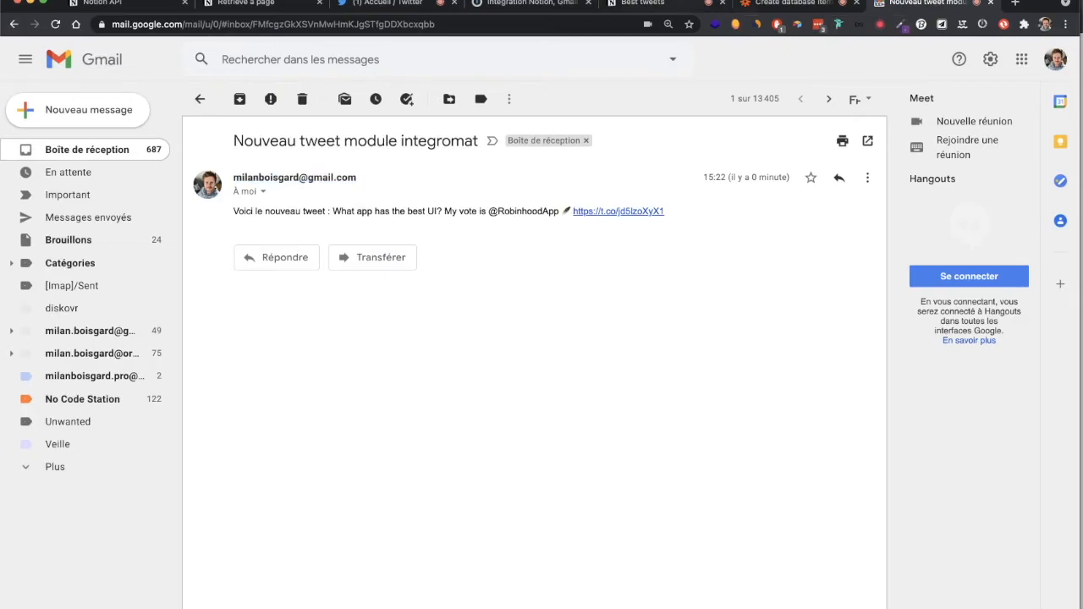
pyautogui.click(644, 3)
pyautogui.click(634, 185)
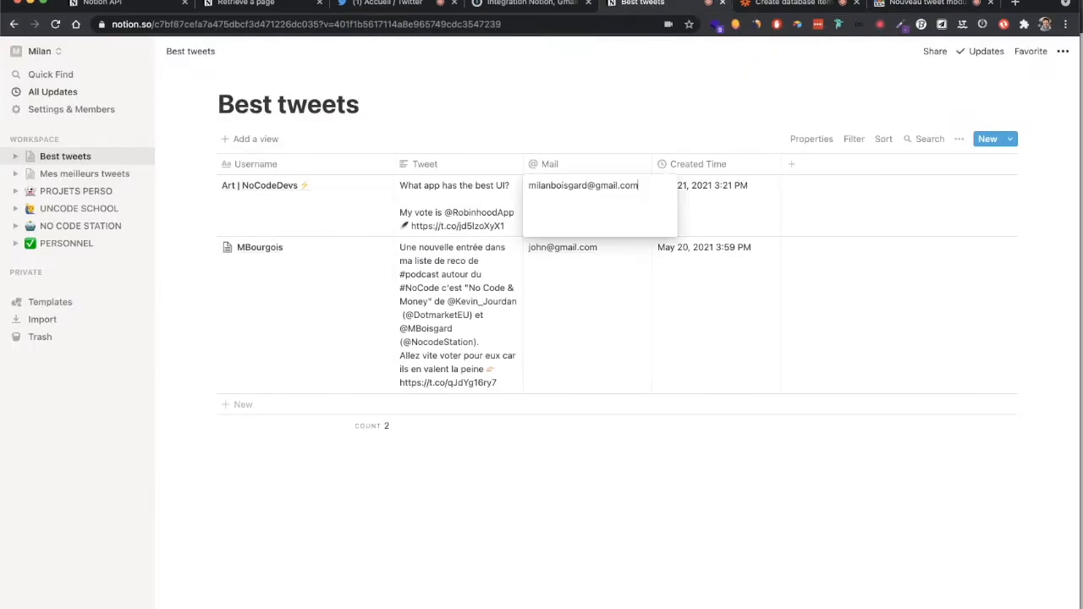
# Back in Gmail, compare the message's body with the new row's Tweet text in Notion and check the message's subject
pyautogui.click(926, 3)
pyautogui.moveTo(326, 212); pyautogui.dragTo(236, 212)
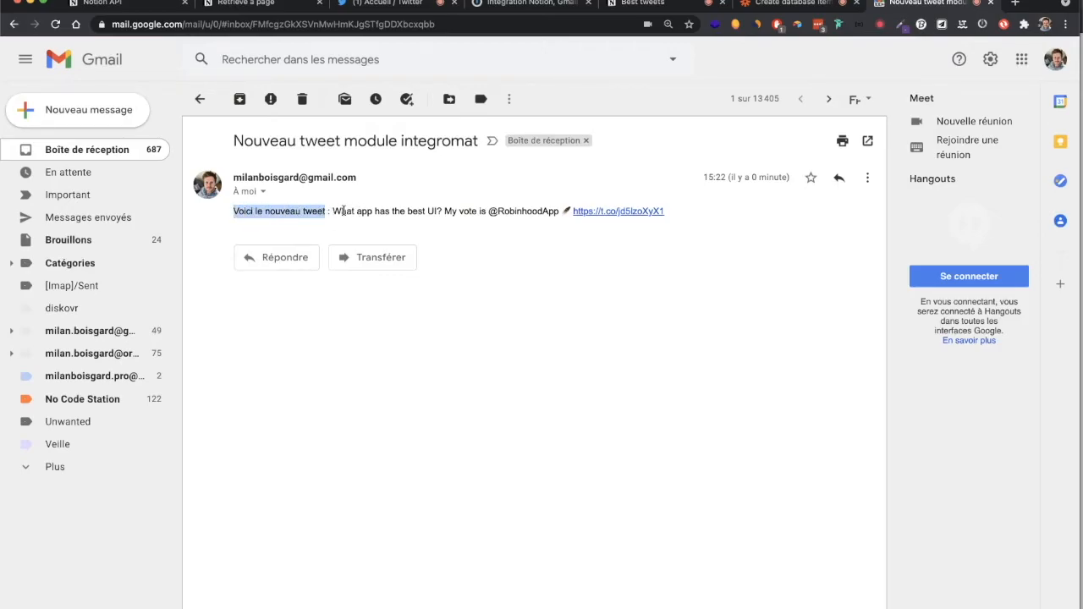
pyautogui.click(344, 211)
pyautogui.moveTo(334, 210); pyautogui.dragTo(675, 218)
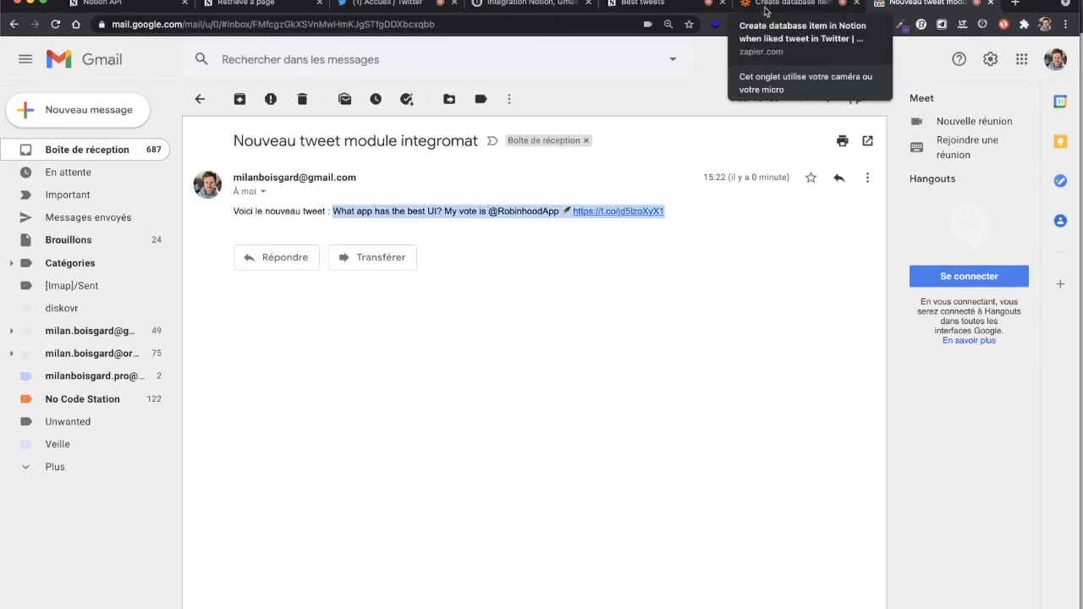
pyautogui.click(659, 7)
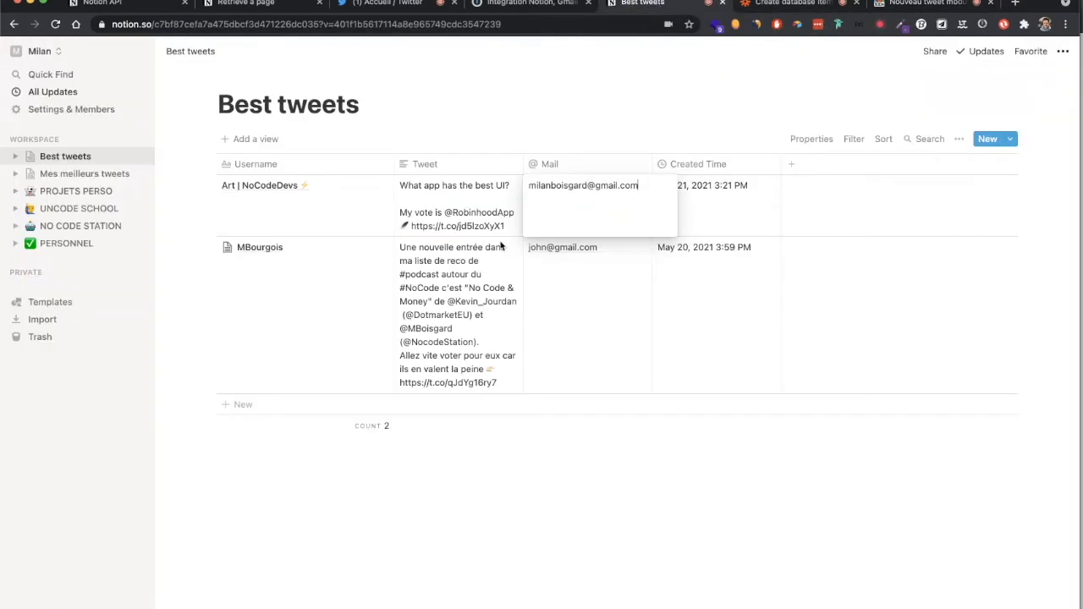
pyautogui.press('Escape')
pyautogui.click(508, 202)
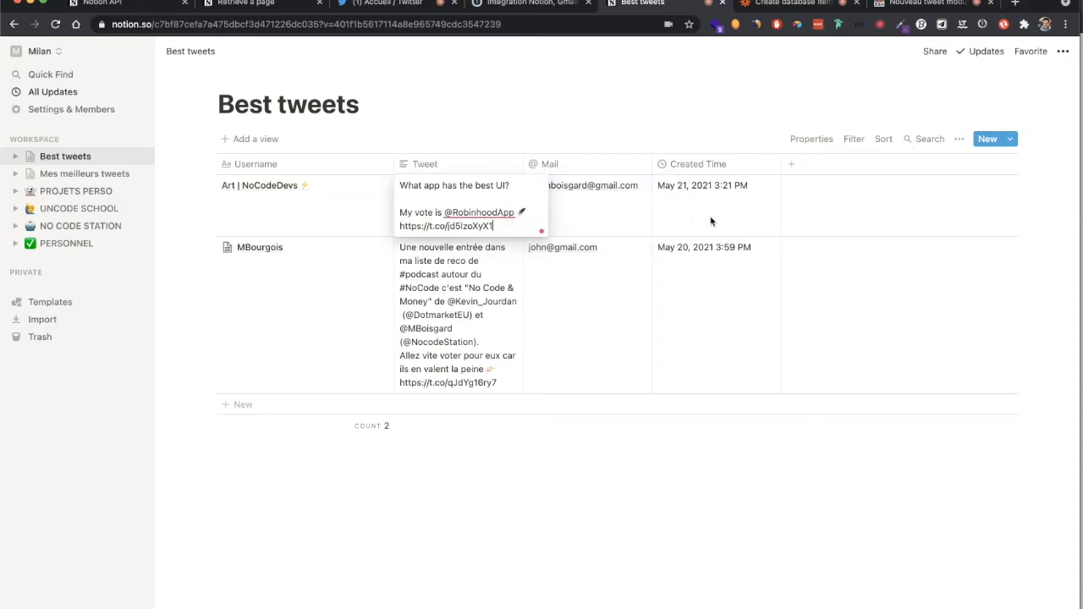
pyautogui.click(912, 6)
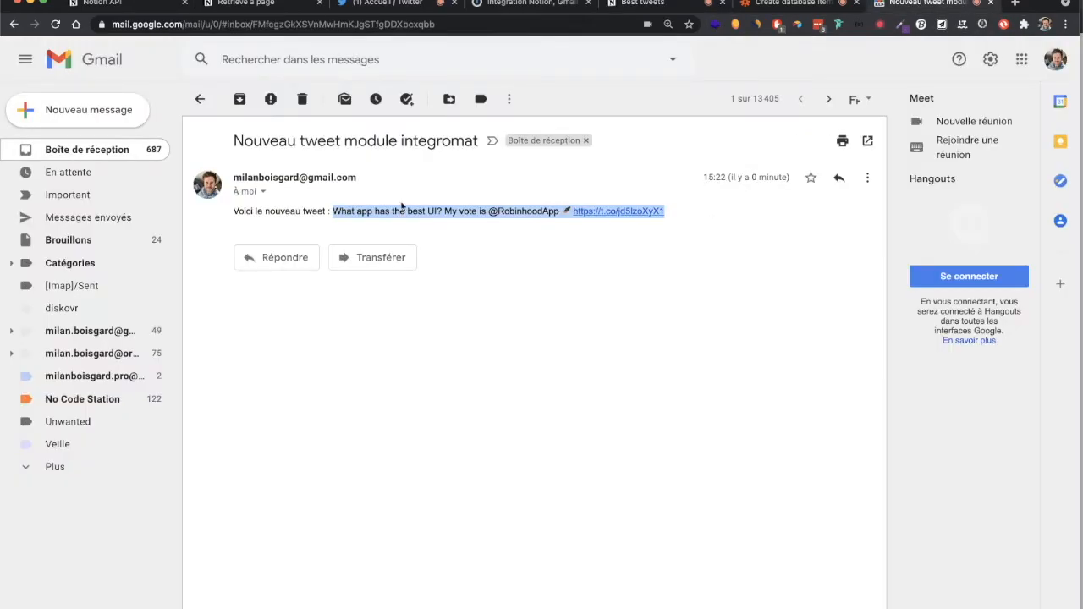
pyautogui.tripleClick(314, 144)
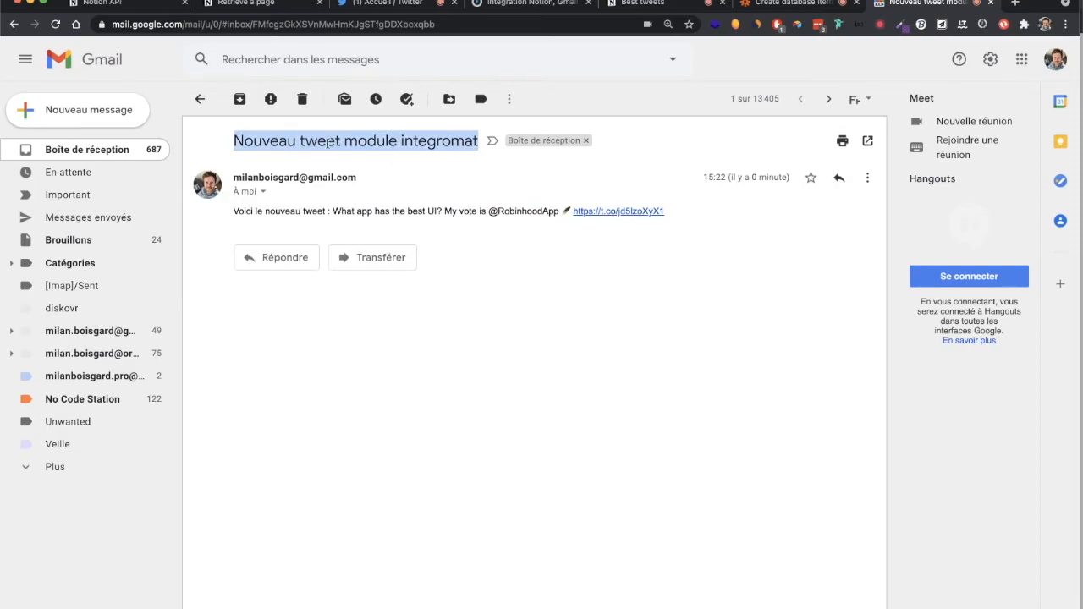
pyautogui.click(383, 141)
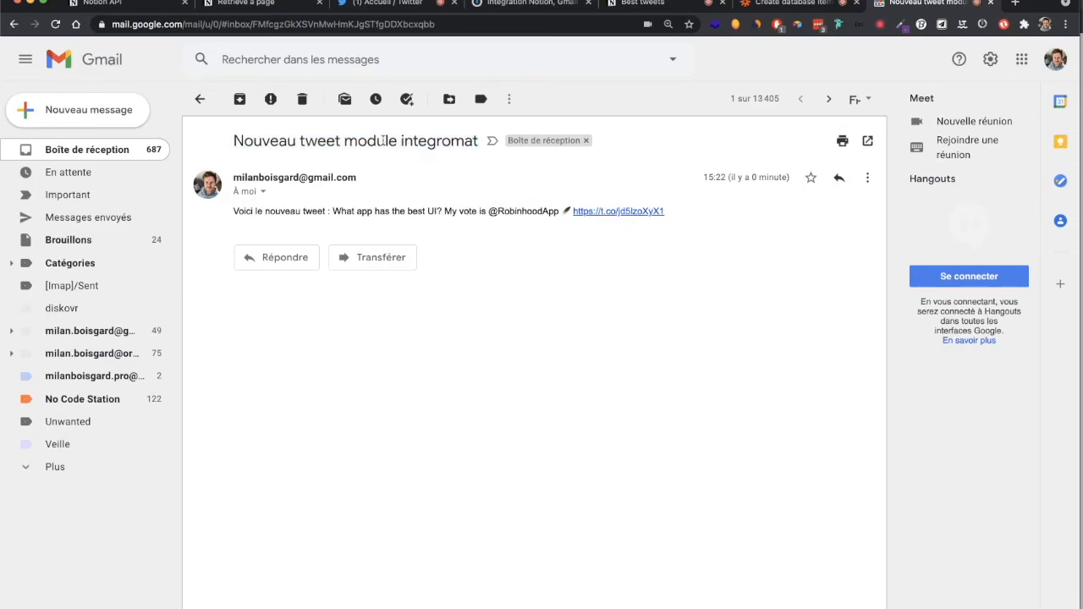